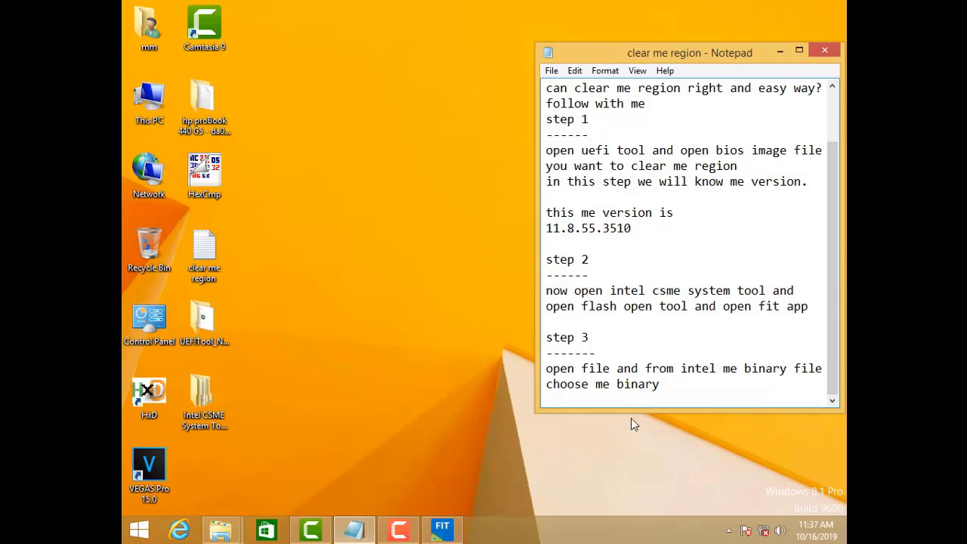
Step: Copy the ME version number 11.8.55.3510 and paste it after "choose me binary" in the step 3 notes, followed by a new line
mouse_move(637, 229)
mouse_down()
mouse_move(555, 230)
mouse_move(635, 228)
mouse_up()
click(547, 229)
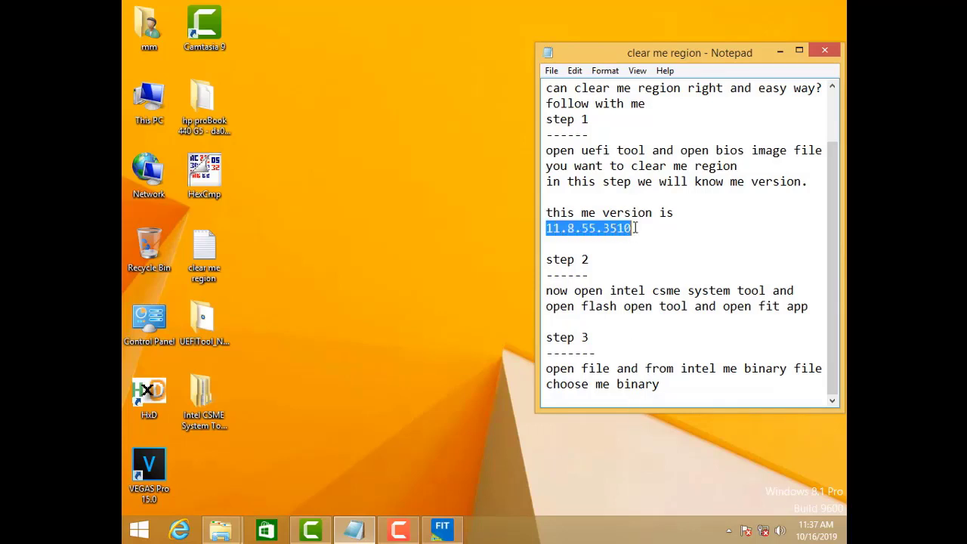
right_click(631, 226)
click(700, 270)
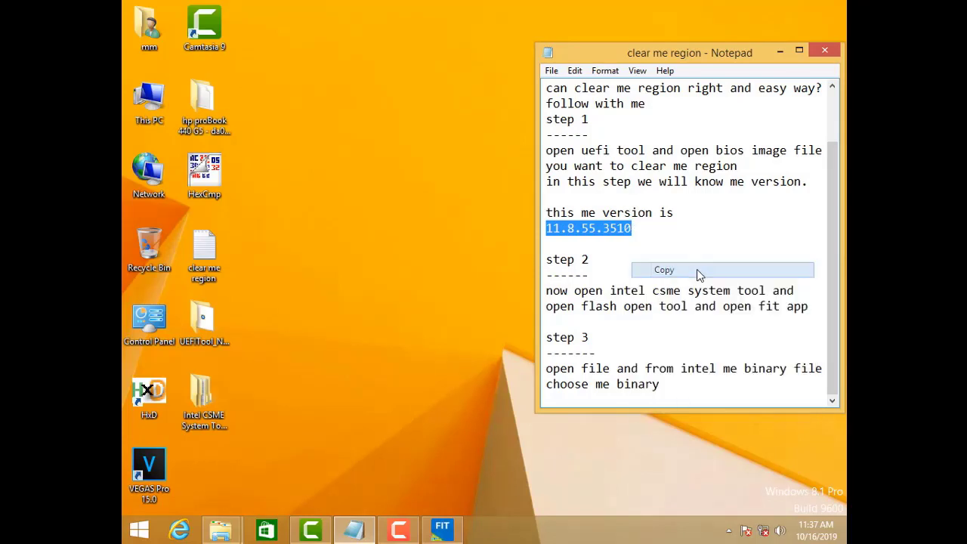
click(701, 387)
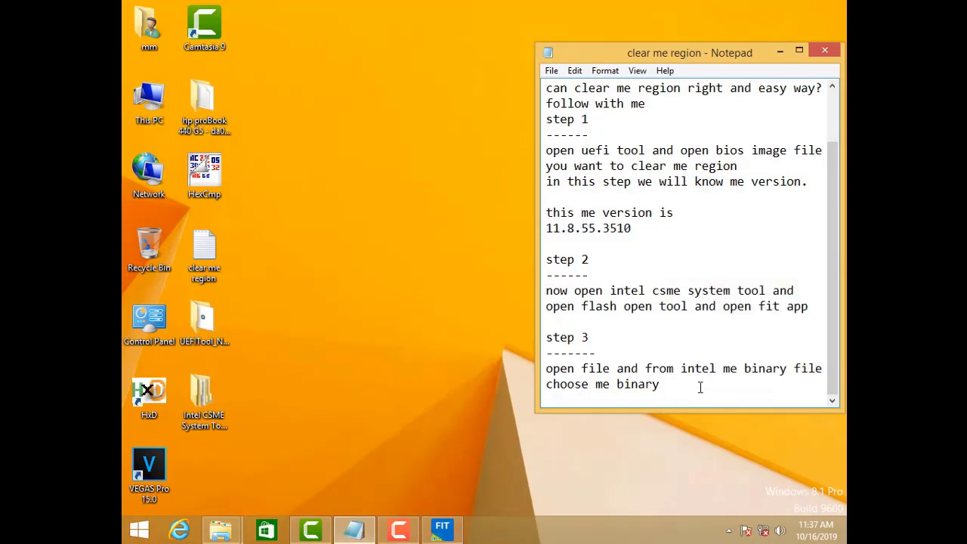
key(ctrl+v)
key(Return)
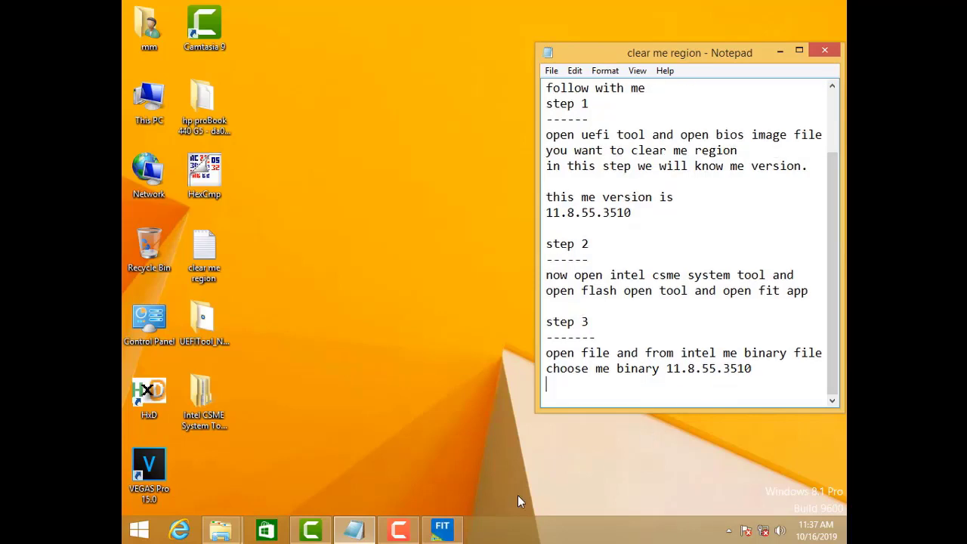
Step: Switch to Intel Flash Image Tool and load the hp proBook 440 G5 - da0x8bmb6g0 - revG.BIN image from its Desktop folder
click(441, 529)
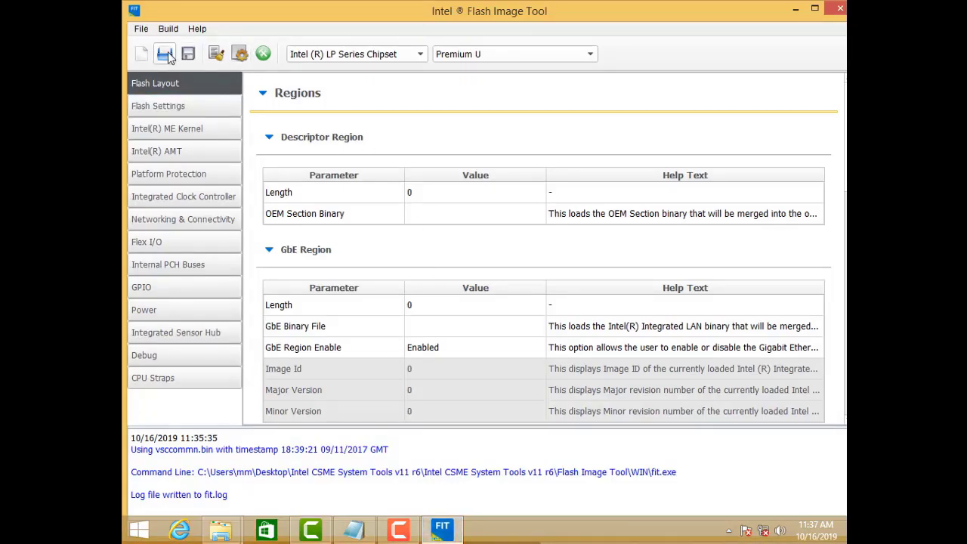
click(164, 54)
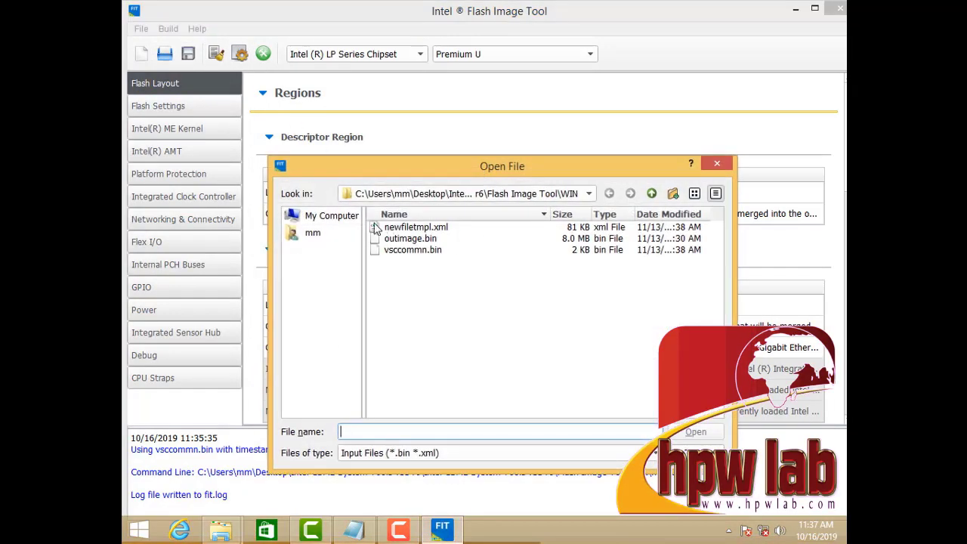
click(341, 219)
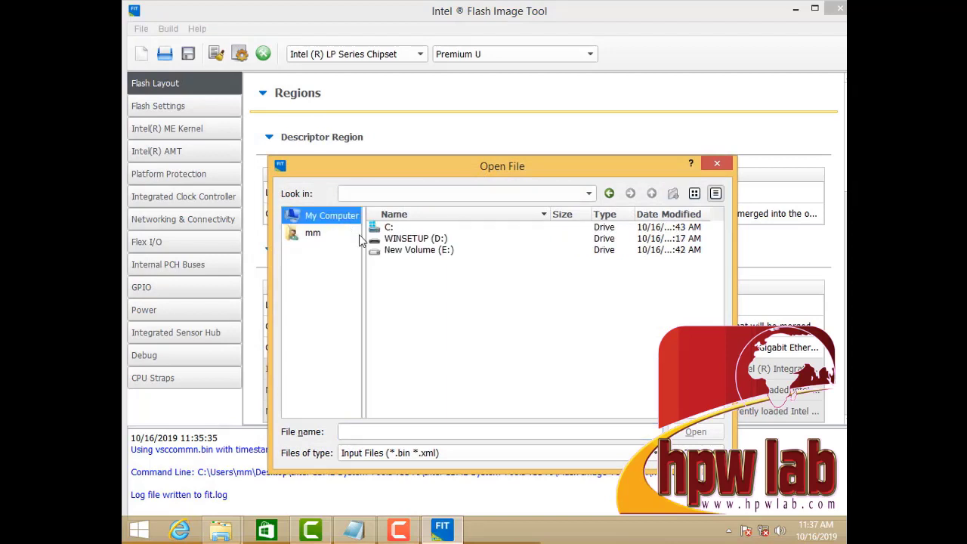
double_click(385, 227)
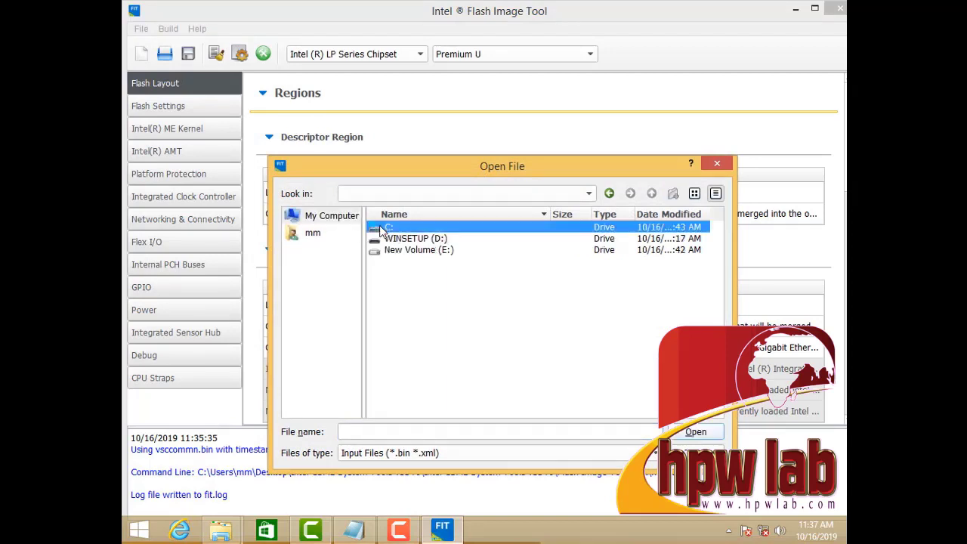
double_click(396, 265)
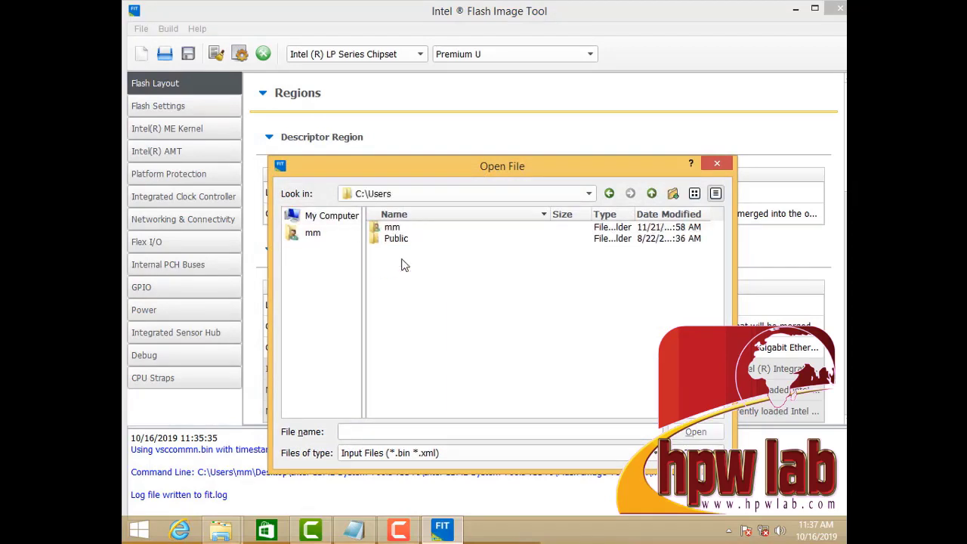
double_click(396, 227)
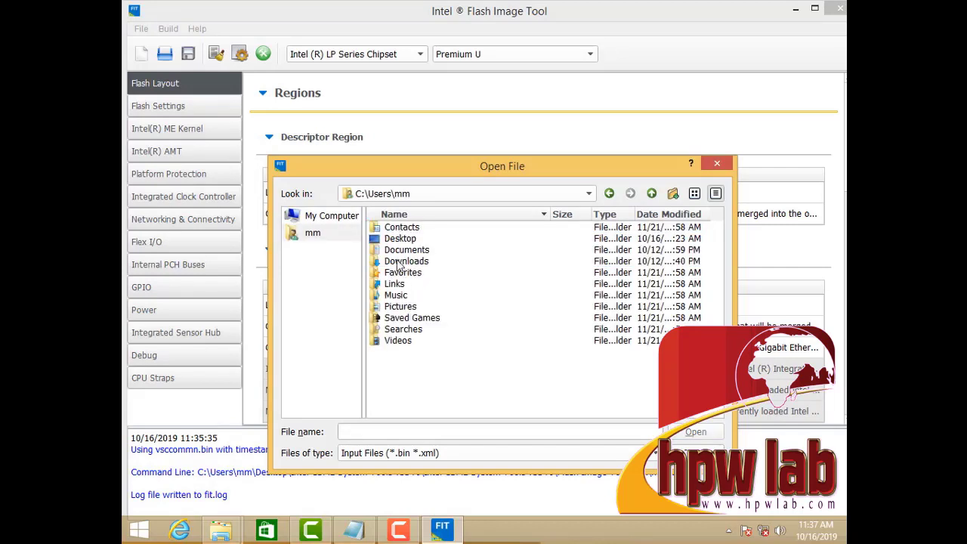
double_click(400, 241)
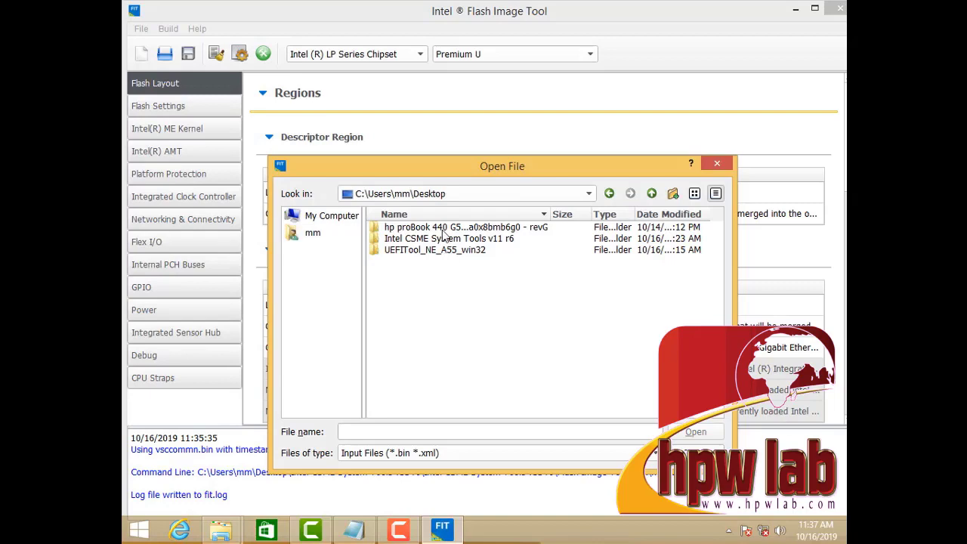
double_click(443, 230)
double_click(443, 229)
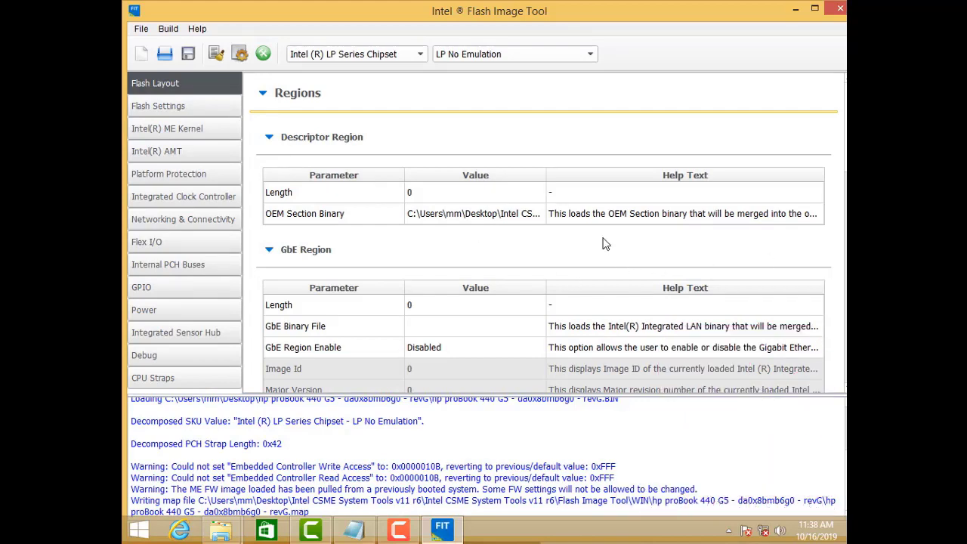
Step: Start choosing a new Intel(R) ME Binary File for the ME Region, accepting the reset of existing parameters
scroll(604, 243, down, 3)
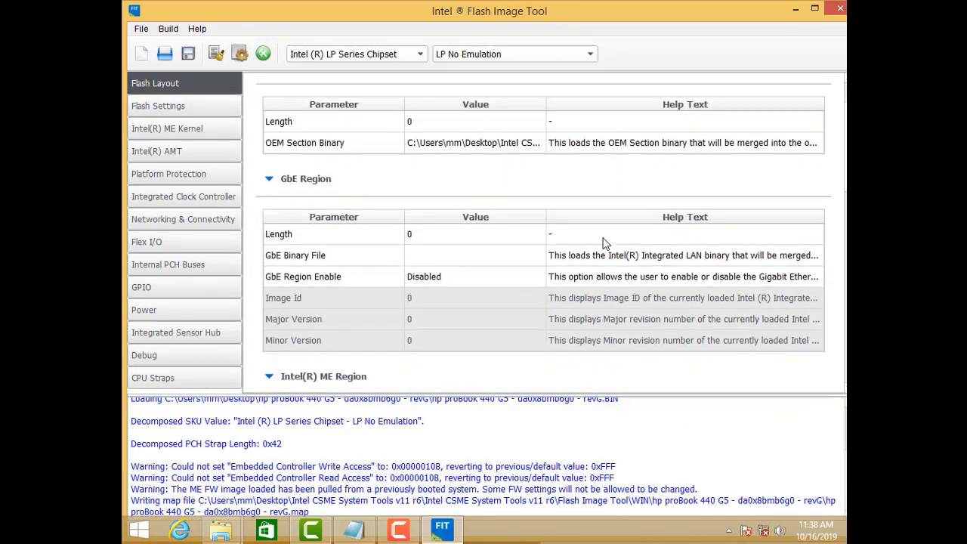
scroll(605, 243, down, 4)
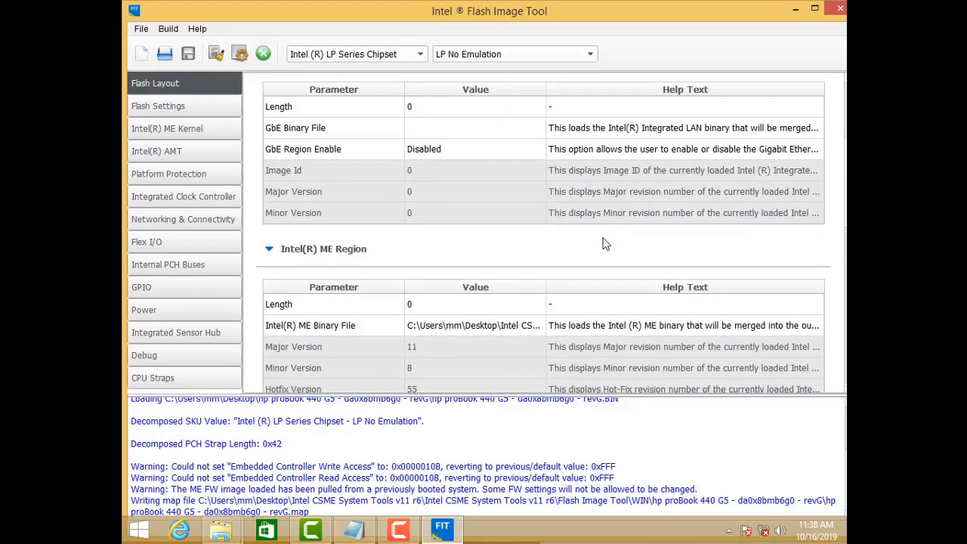
scroll(604, 243, down, 2)
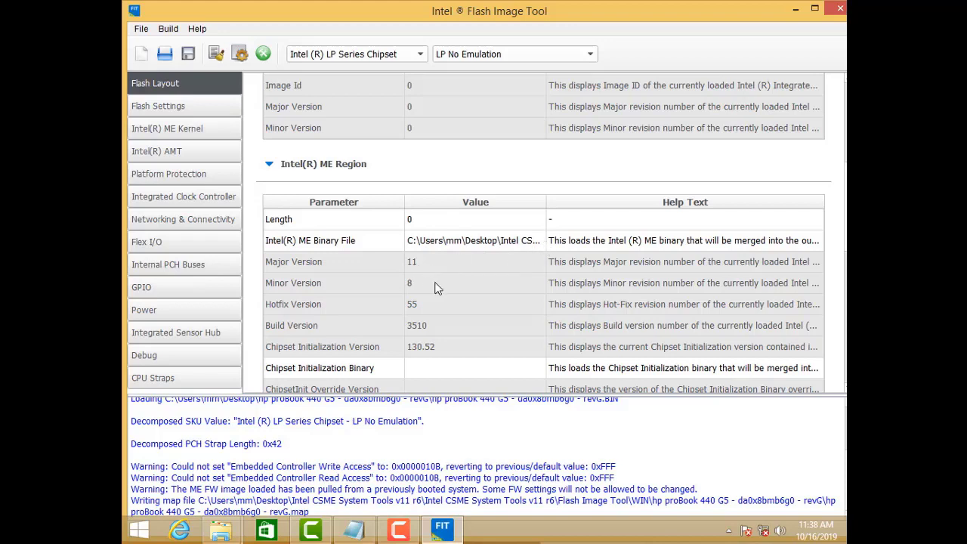
double_click(538, 243)
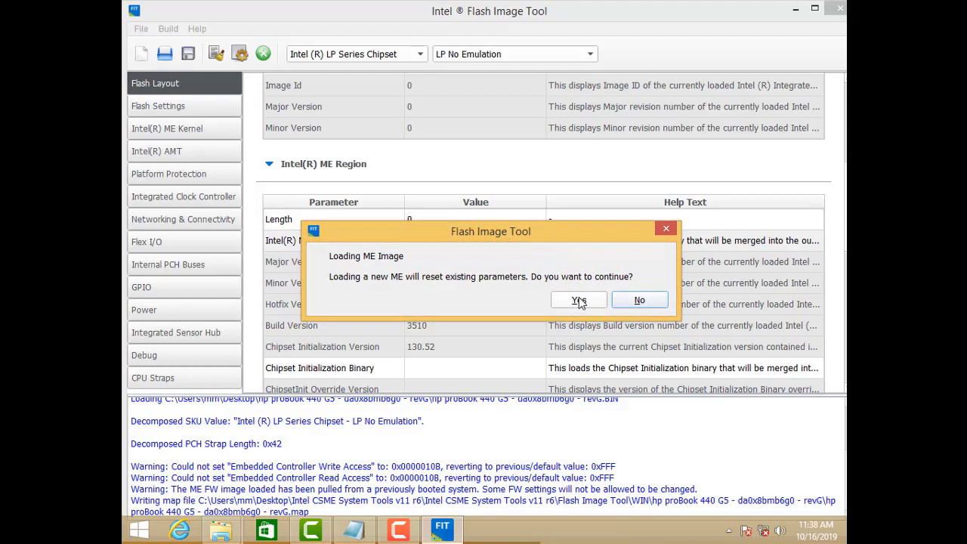
click(579, 301)
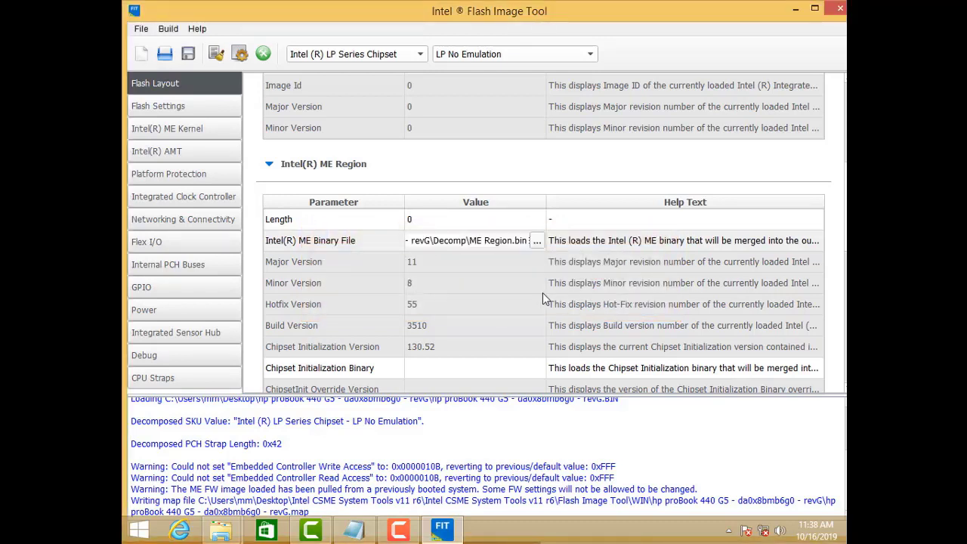
click(536, 241)
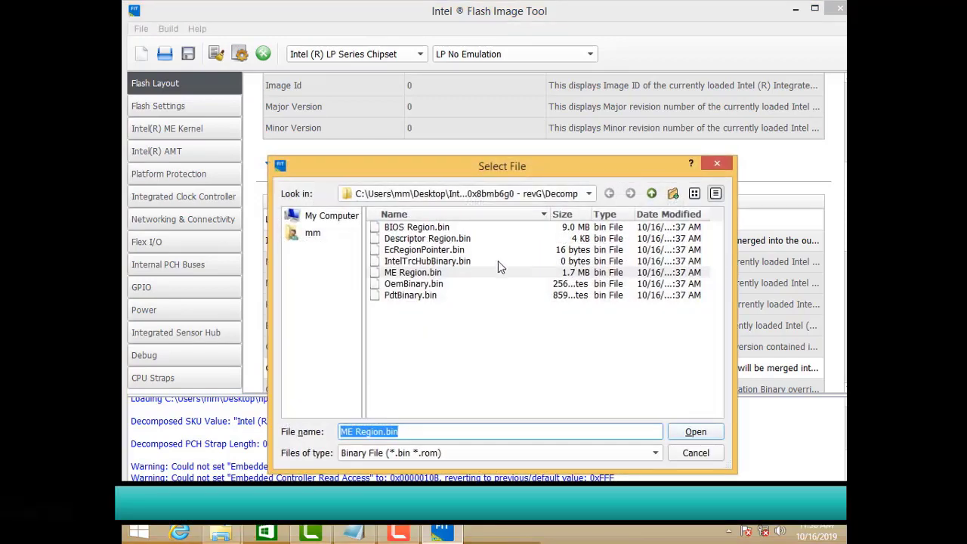
Step: Browse to the Intel CSME 11.8 Firmware Repository r15 folder within E:\laptop file, under the clean BIOS ME region folder's clean me\me
click(332, 219)
double_click(397, 230)
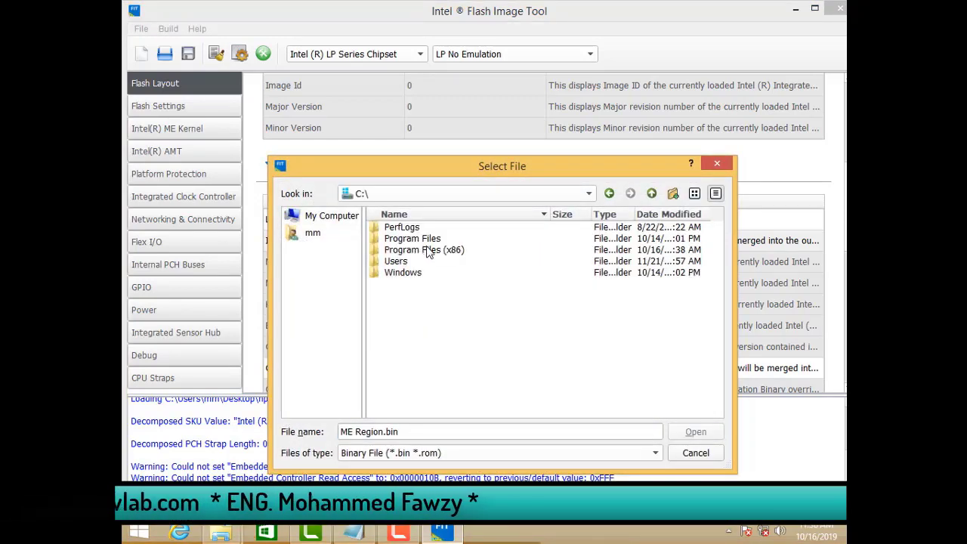
click(349, 218)
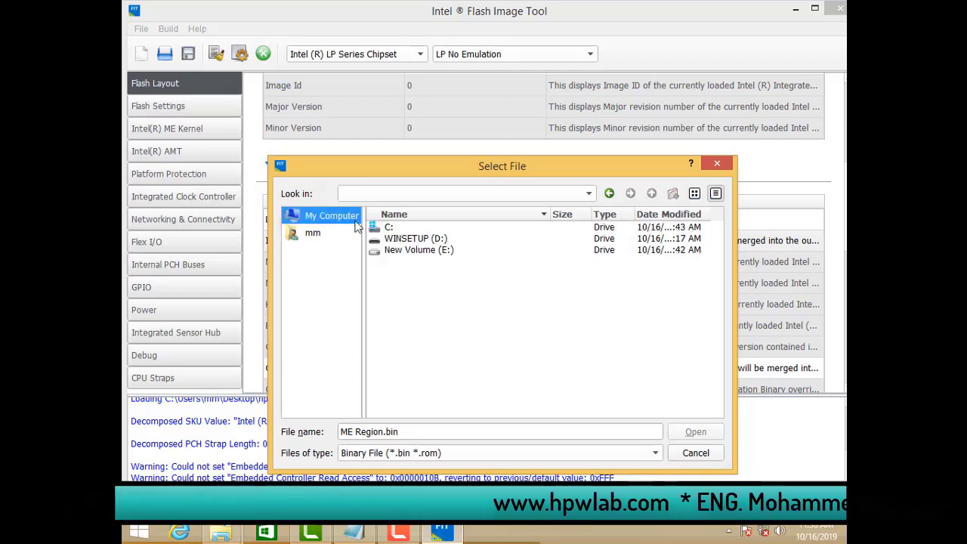
click(429, 250)
double_click(428, 250)
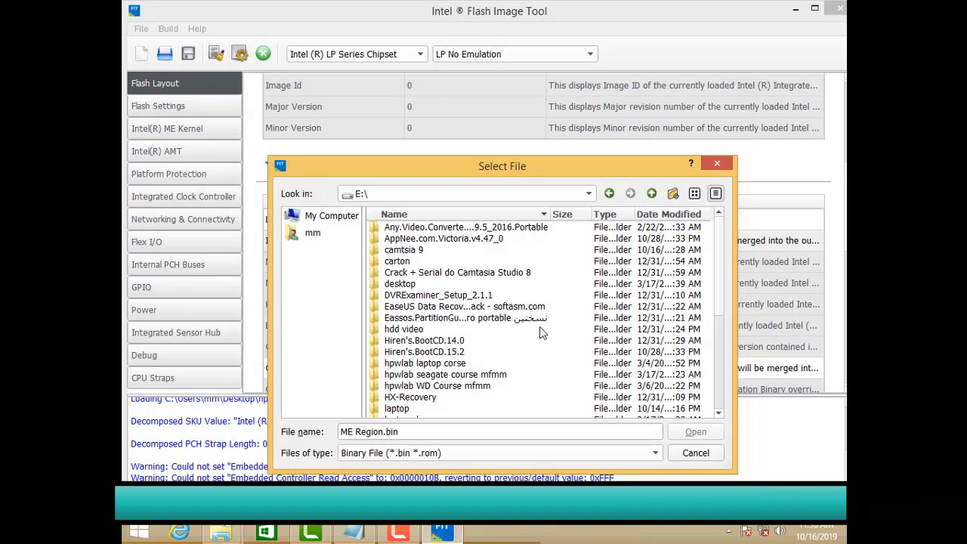
click(484, 330)
scroll(604, 377, down, 2)
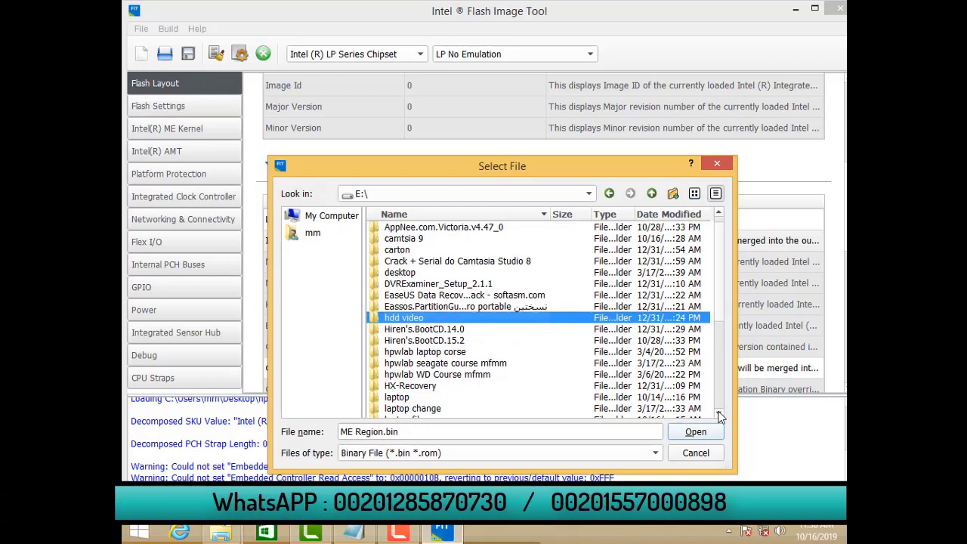
double_click(412, 409)
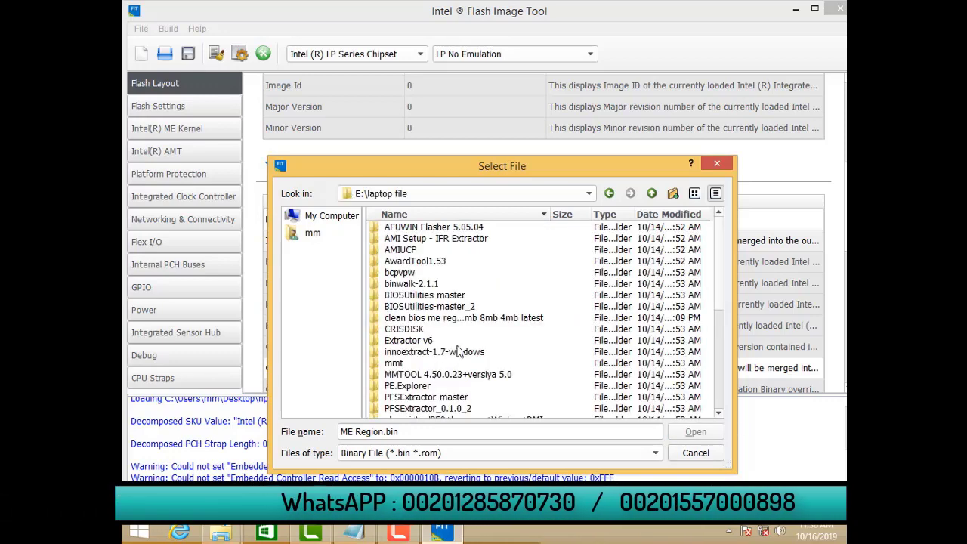
click(471, 320)
double_click(471, 320)
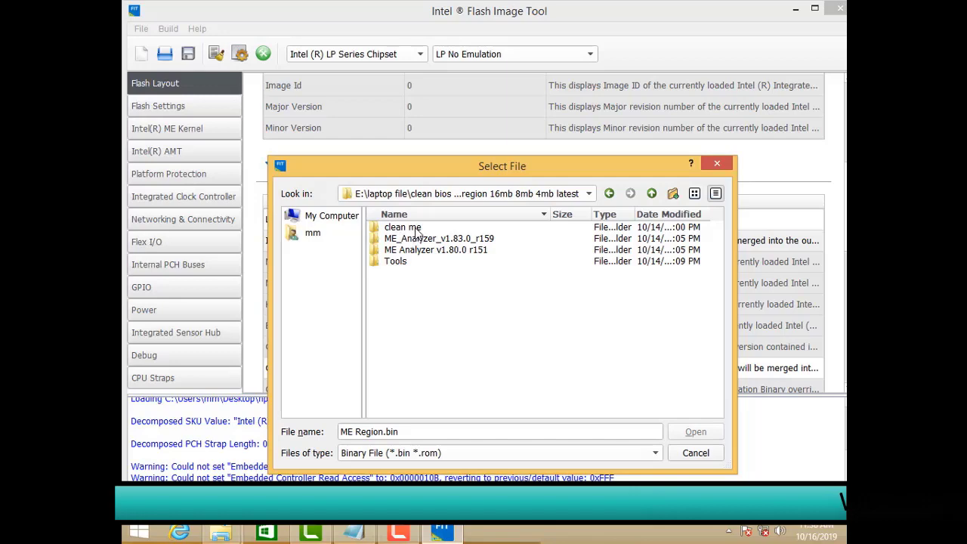
double_click(412, 228)
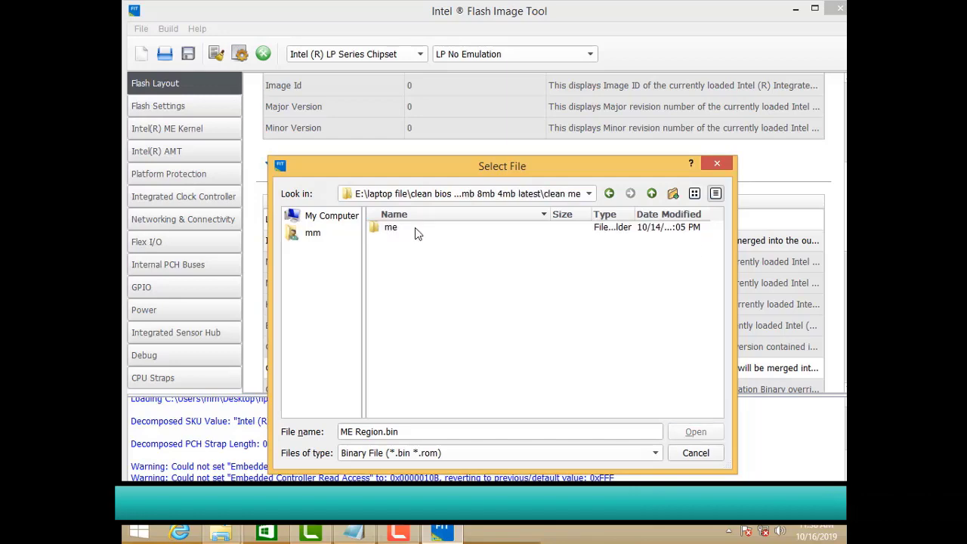
double_click(395, 228)
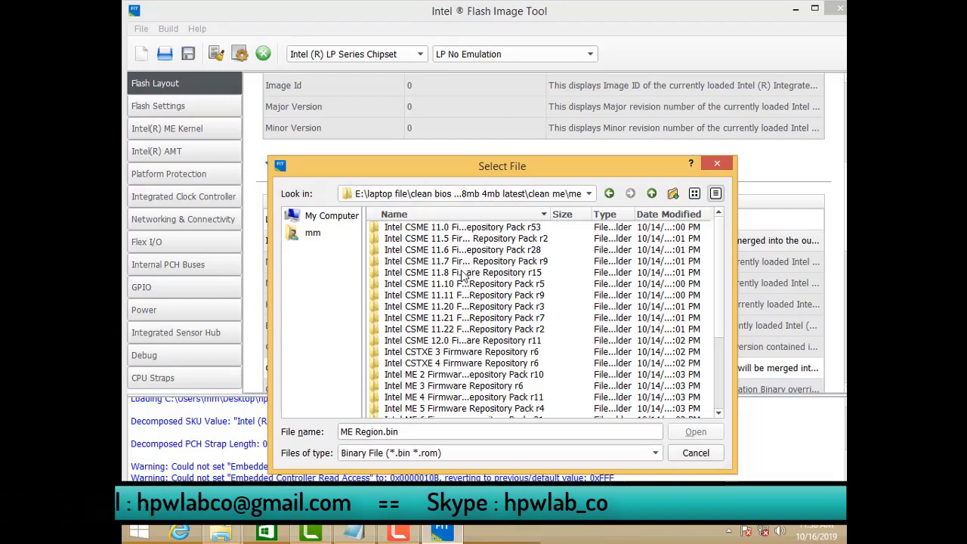
double_click(462, 271)
Step: Find and select 11.8.55.3510_CON_LP_C_NPDM_PRD_RGN.bin among the firmware files in the Intel CSME 11.8 Firmware Repository r15 folder
drag(470, 167, 640, 154)
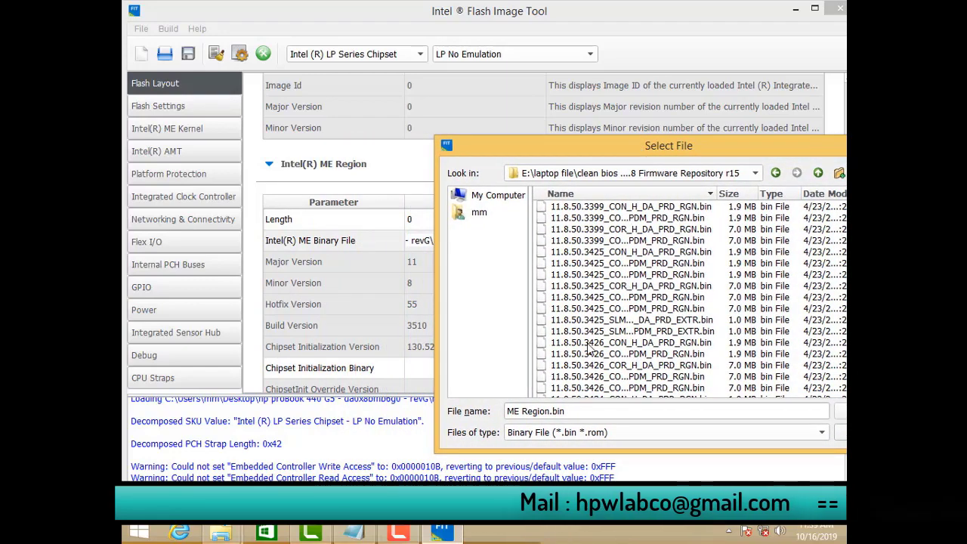
click(626, 353)
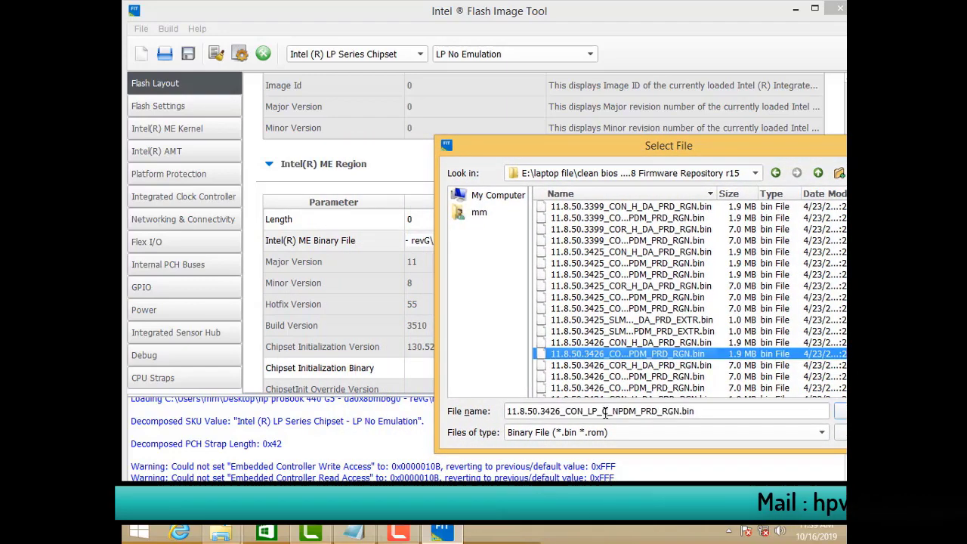
key(Down)
key(Down)
key(Down)
key(Down)
key(Down)
key(Down)
key(Down)
key(Down)
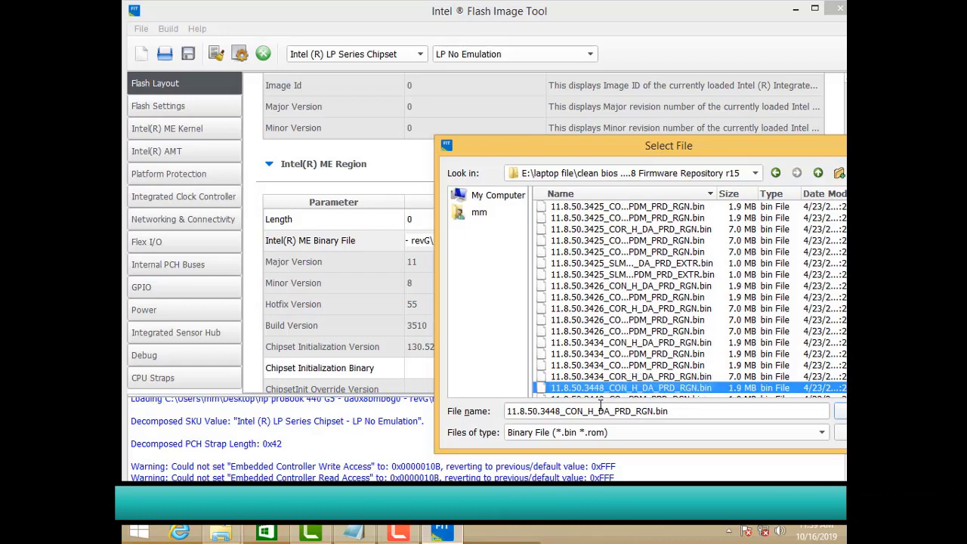
key(Down)
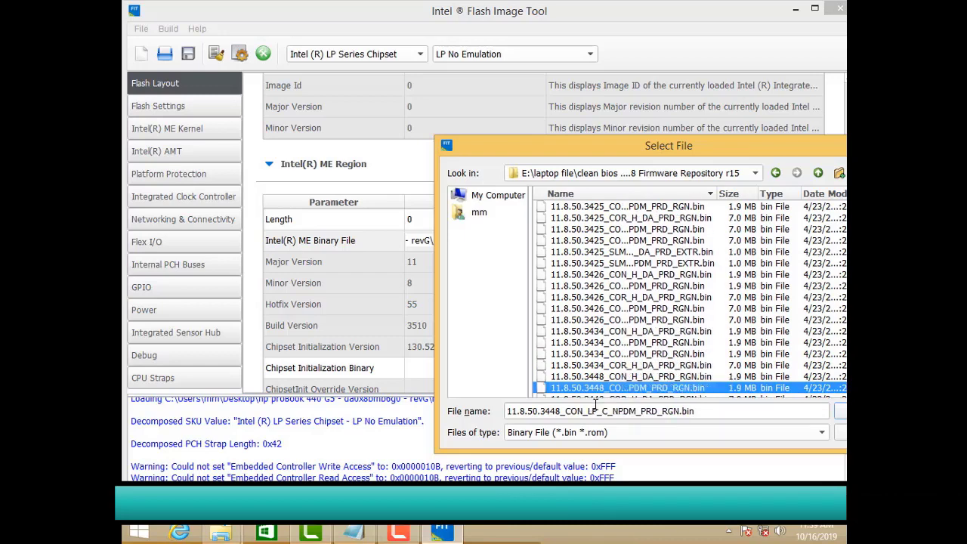
key(Down)
key(Down)
key(Down)
key(Down)
key(Down)
key(Down)
key(Down)
key(Down)
key(Down)
key(Down)
key(Down)
key(Down)
key(Down)
key(Down)
key(Down)
key(Down)
key(Down)
key(Down)
key(Down)
key(Down)
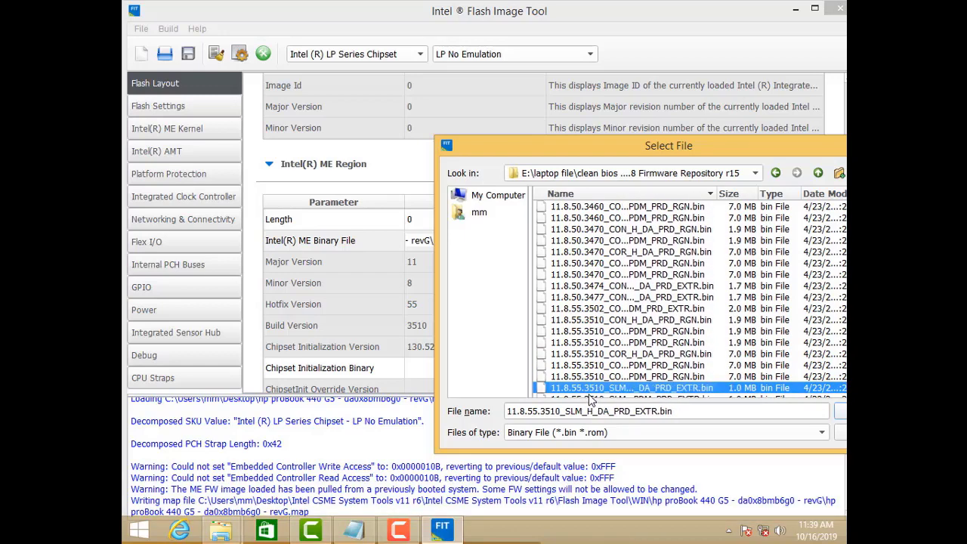
key(Down)
key(Down)
key(Down)
key(Down)
key(Down)
key(Down)
key(Up)
key(Up)
key(Up)
key(Up)
key(Up)
key(Up)
key(Up)
key(Up)
key(Up)
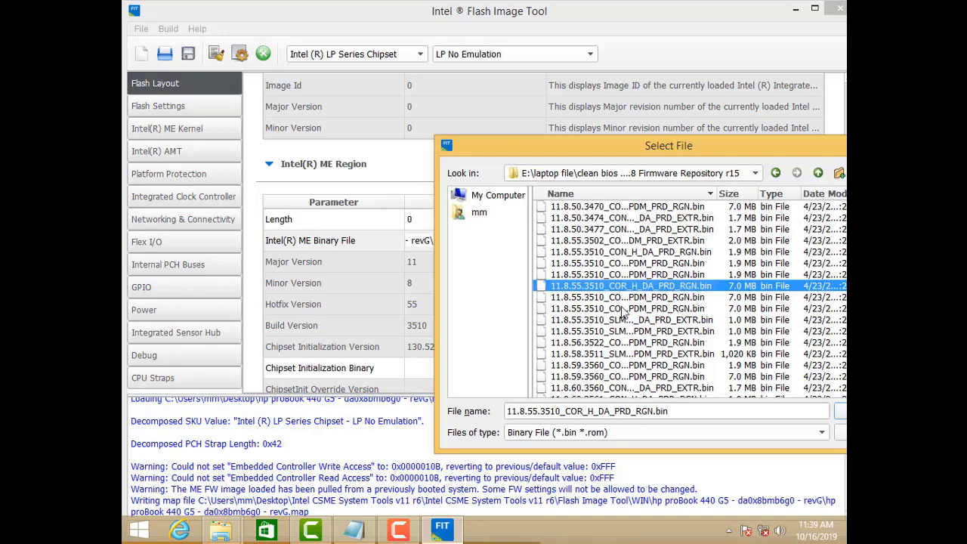
key(Up)
key(Up)
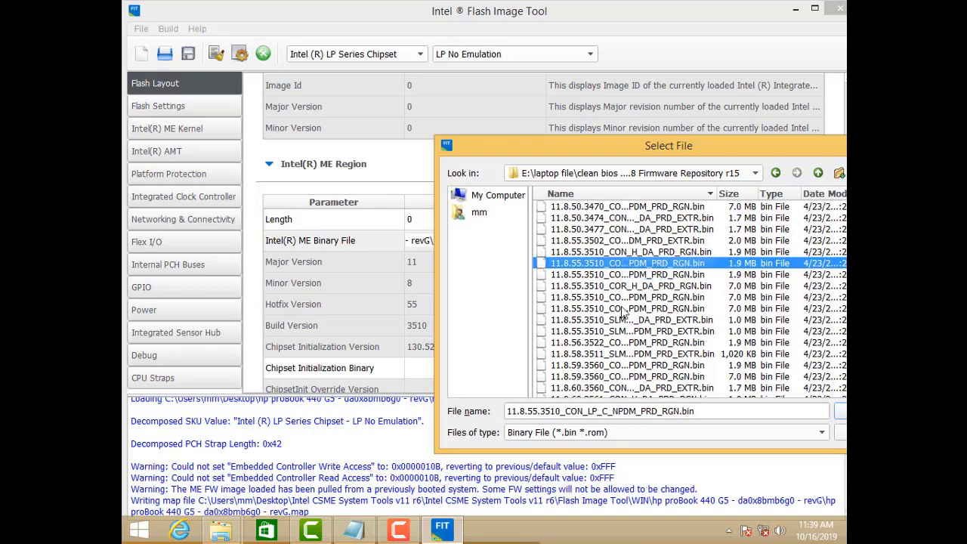
key(Up)
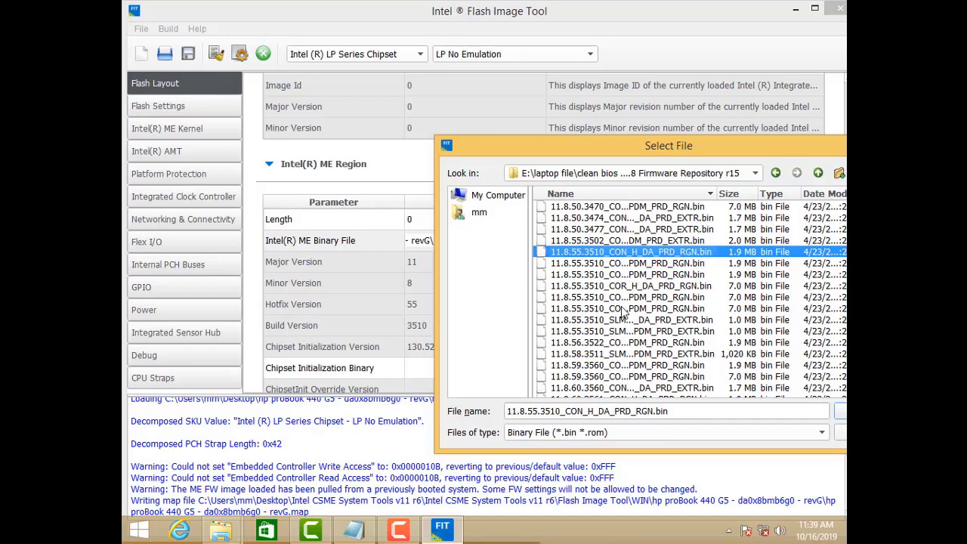
key(Down)
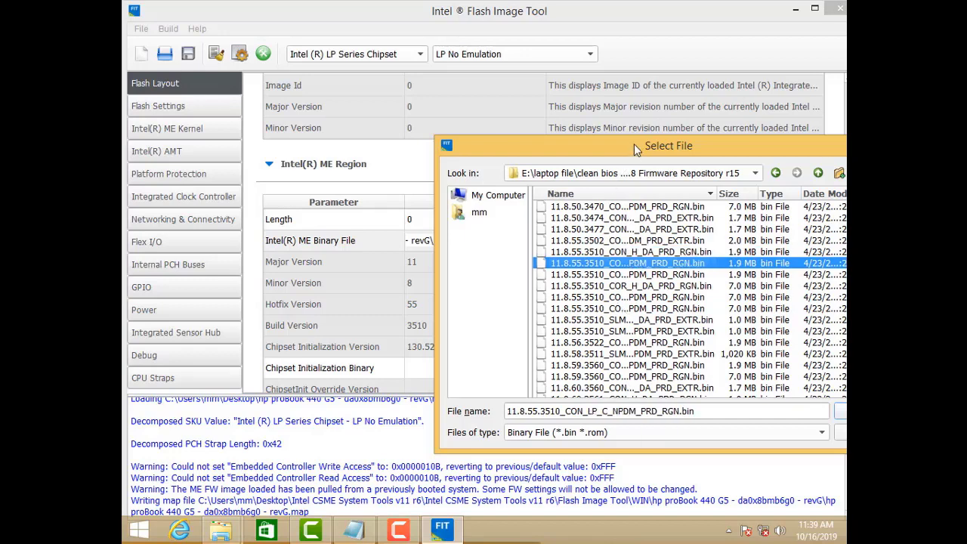
Step: Widen the file list's Name column to show full file names, and load the selected 11.8.55.3510_CON_LP_C_NPDM_PRD_RGN.bin as the ME binary
drag(633, 144, 563, 144)
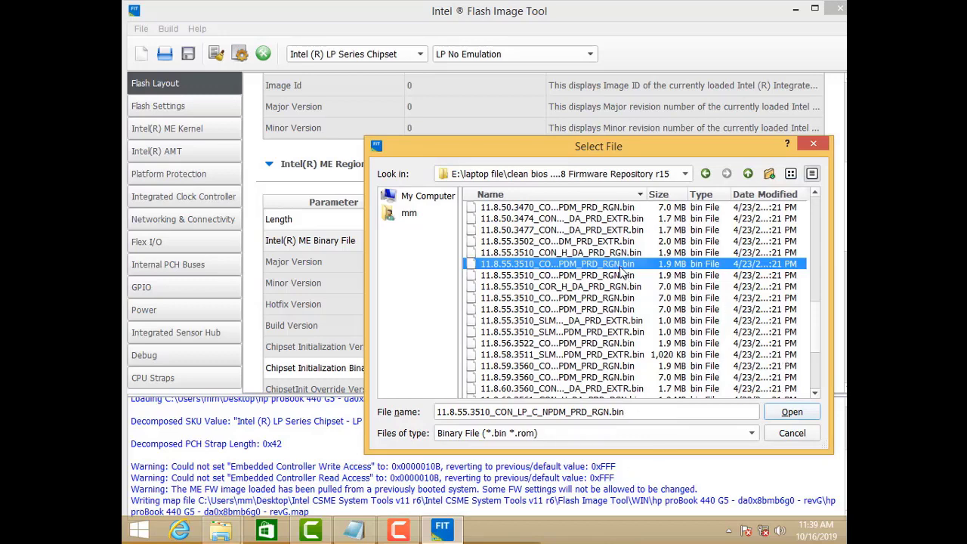
drag(650, 195, 674, 195)
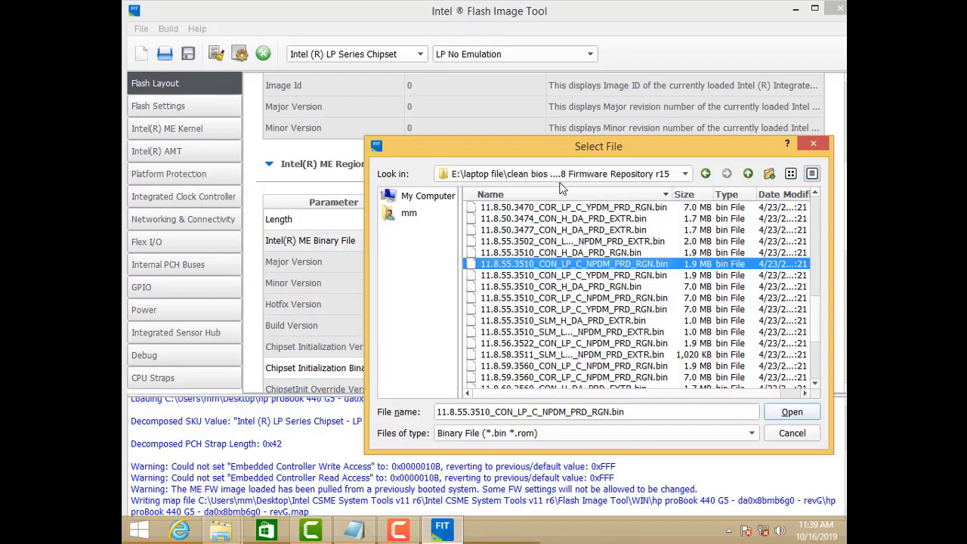
drag(565, 145, 688, 163)
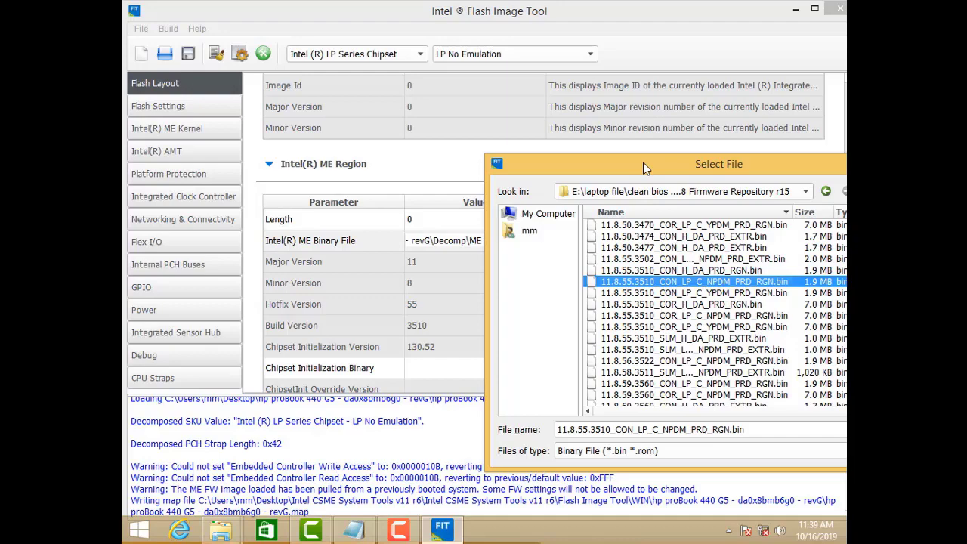
drag(642, 162, 534, 174)
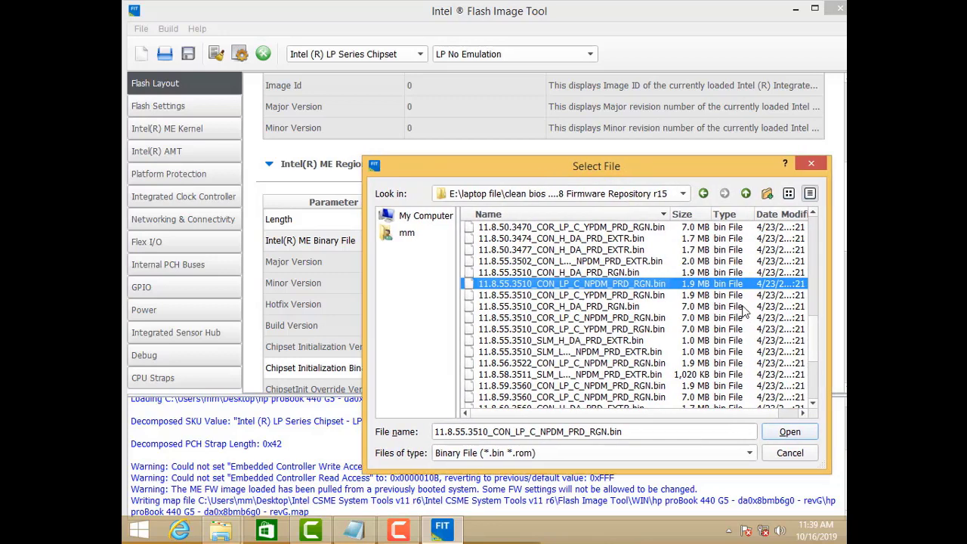
click(789, 434)
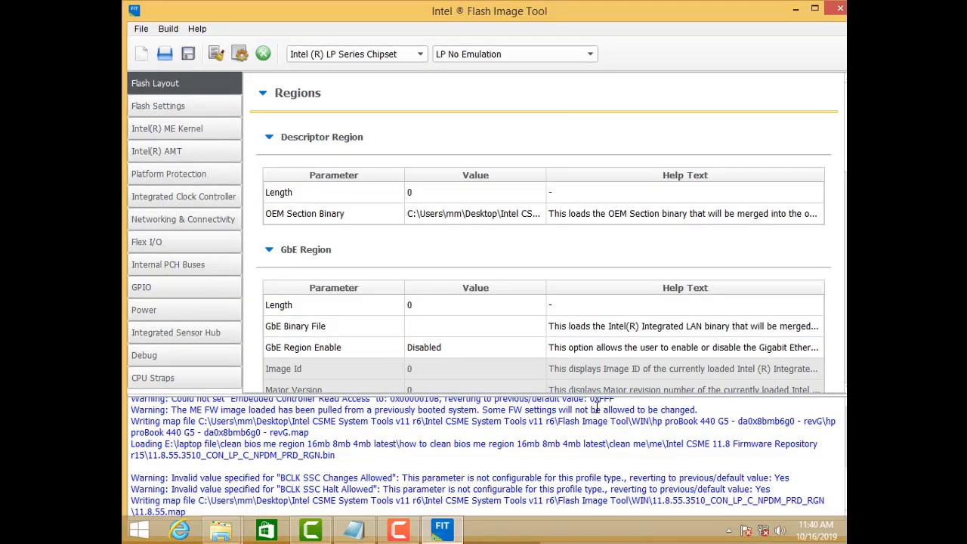
Step: Switch to the clear me region notes in Notepad and add a "step 4" heading underlined with dashes
click(795, 11)
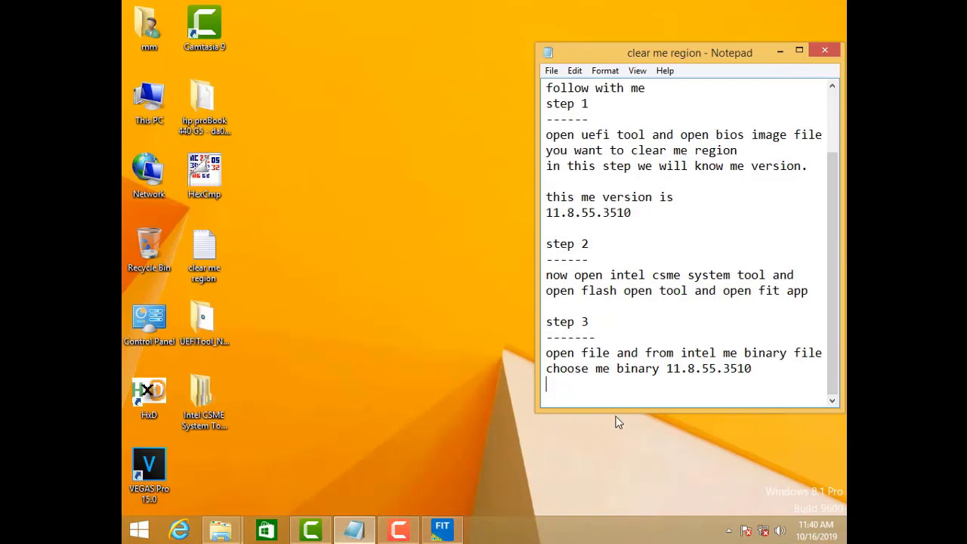
key(Return)
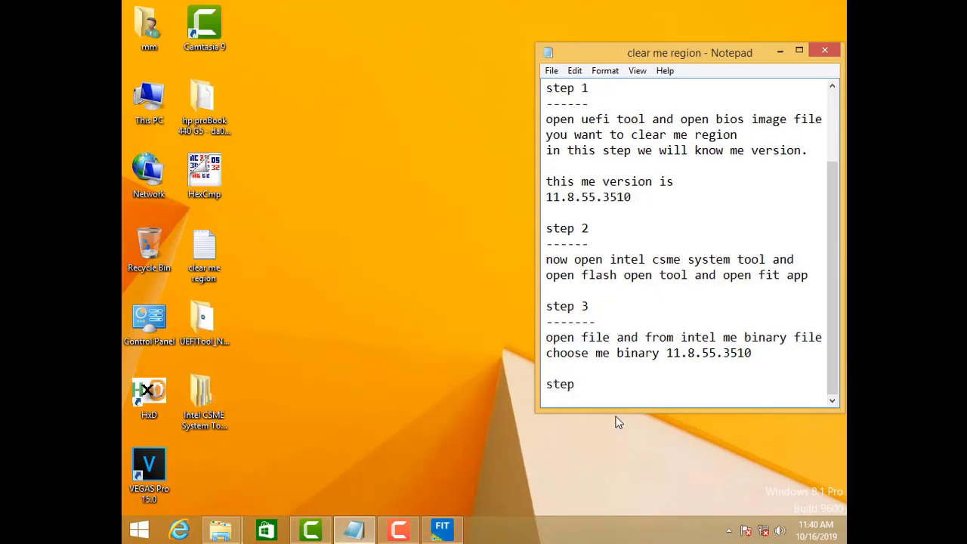
key(Return)
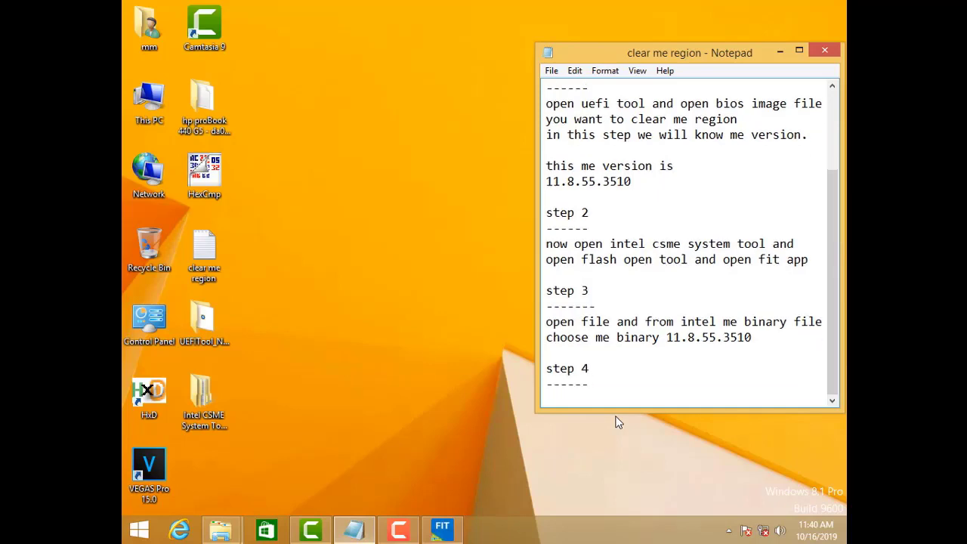
key(Return)
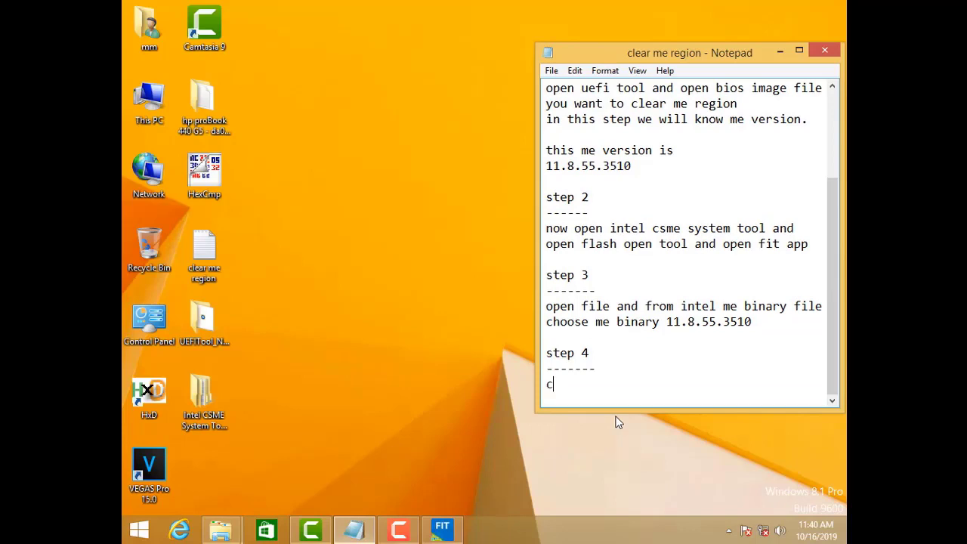
Step: Write "choose build settings and determine output path and close." under the step 4 heading, followed by a new line
text(se build)
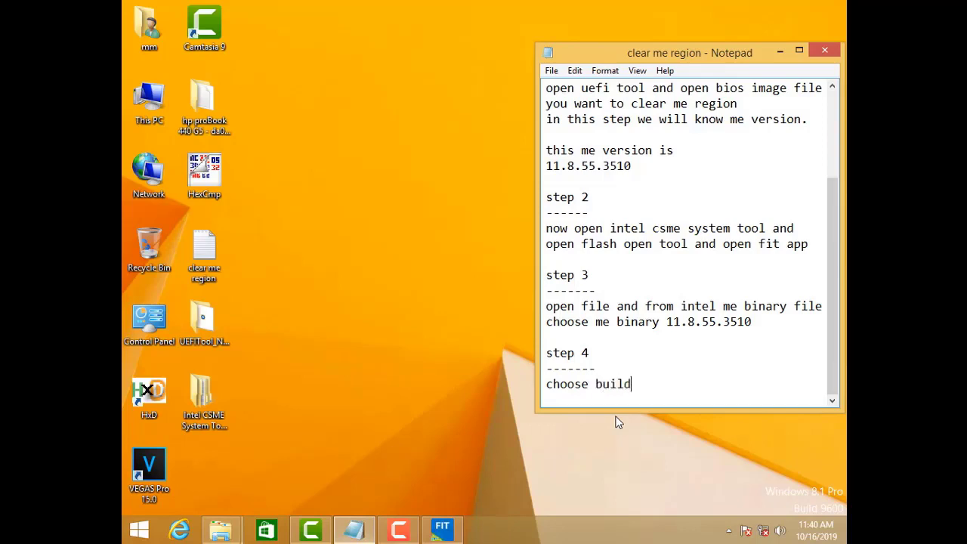
text( settings and )
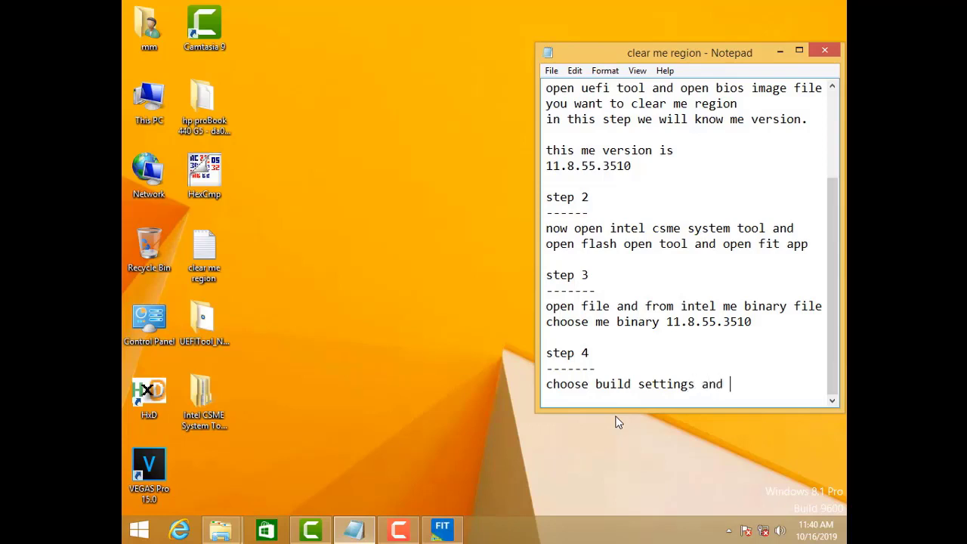
text(determine ou)
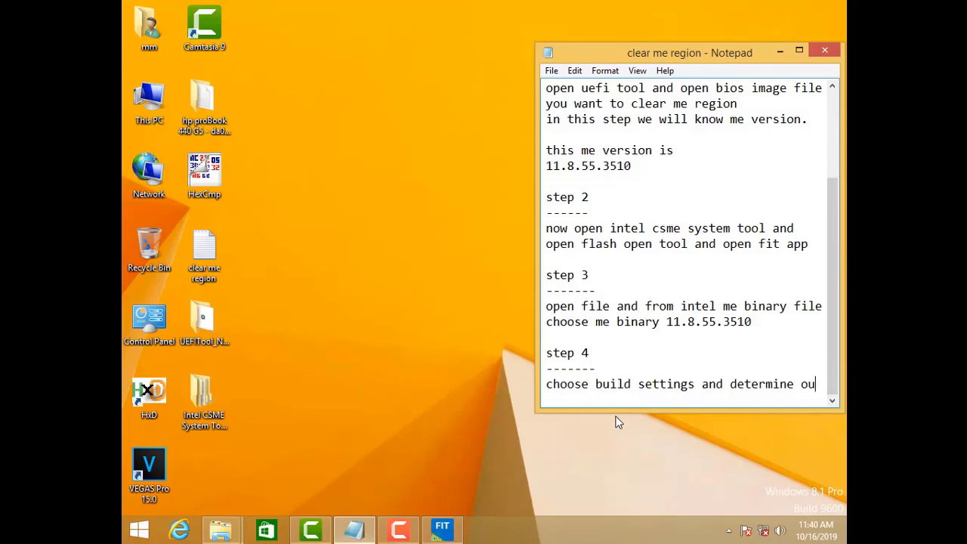
text(tput)
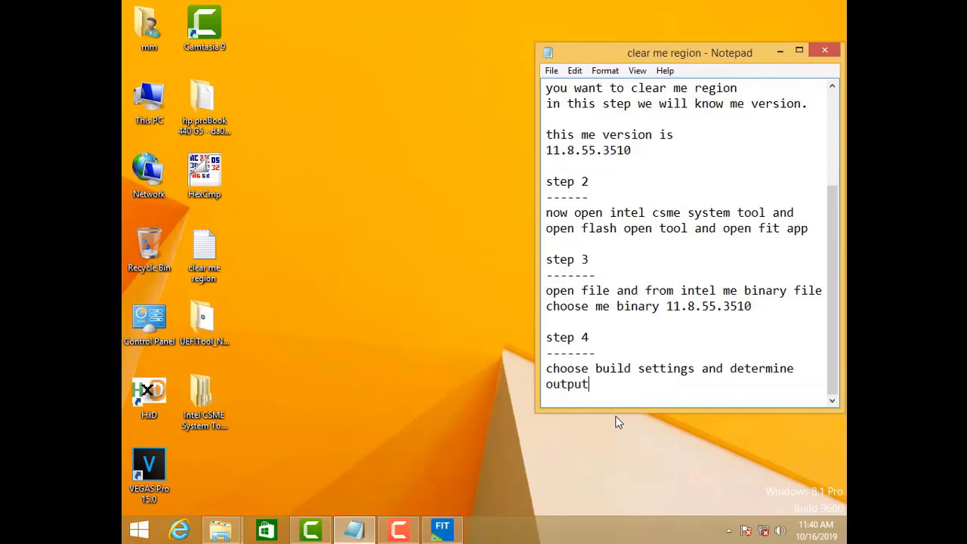
text( path and close)
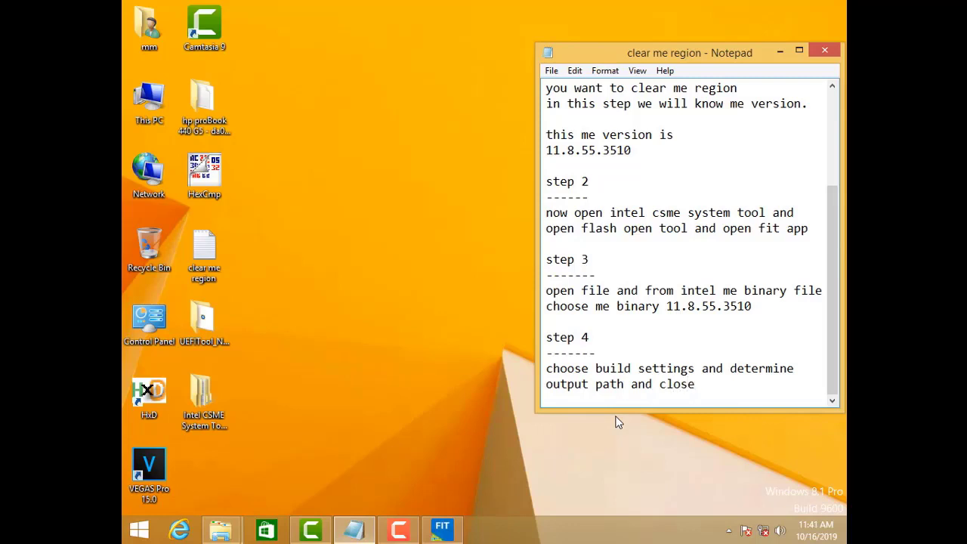
text(.)
key(Return)
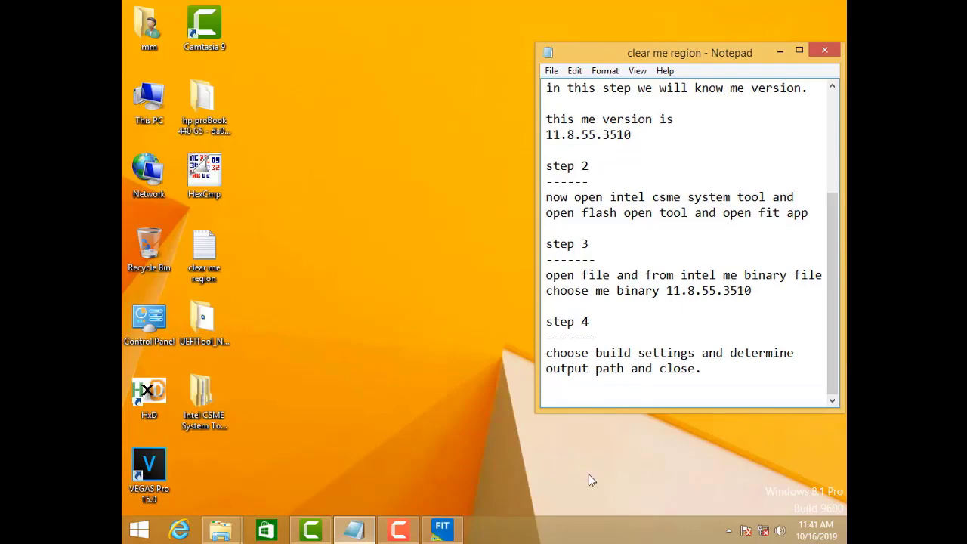
Step: Switch back to Intel Flash Image Tool, open the Build Settings and start choosing the image's Output Path
click(452, 528)
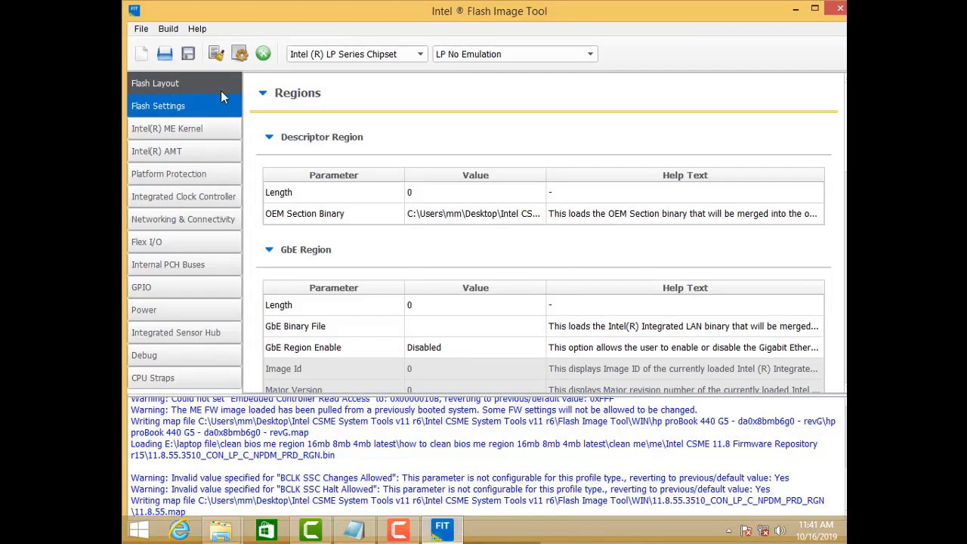
click(174, 28)
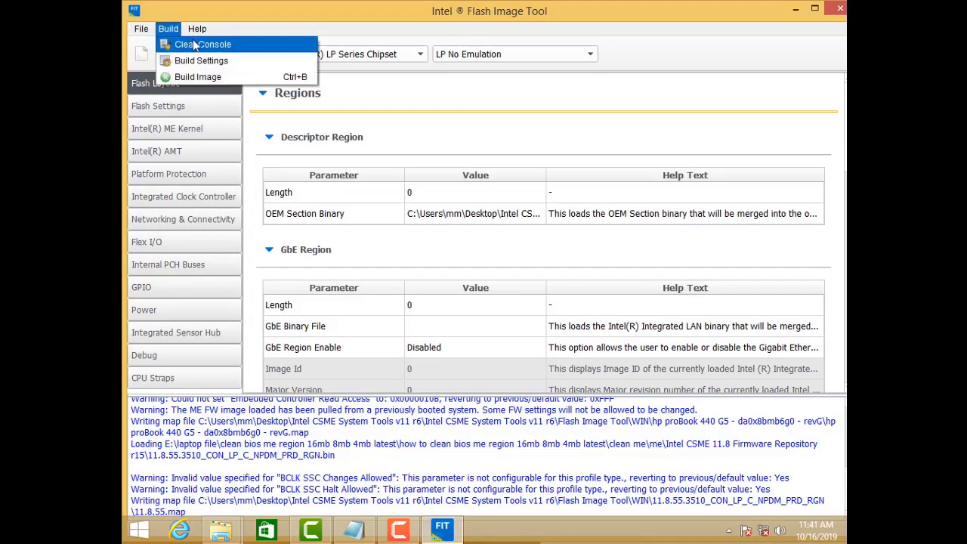
click(240, 67)
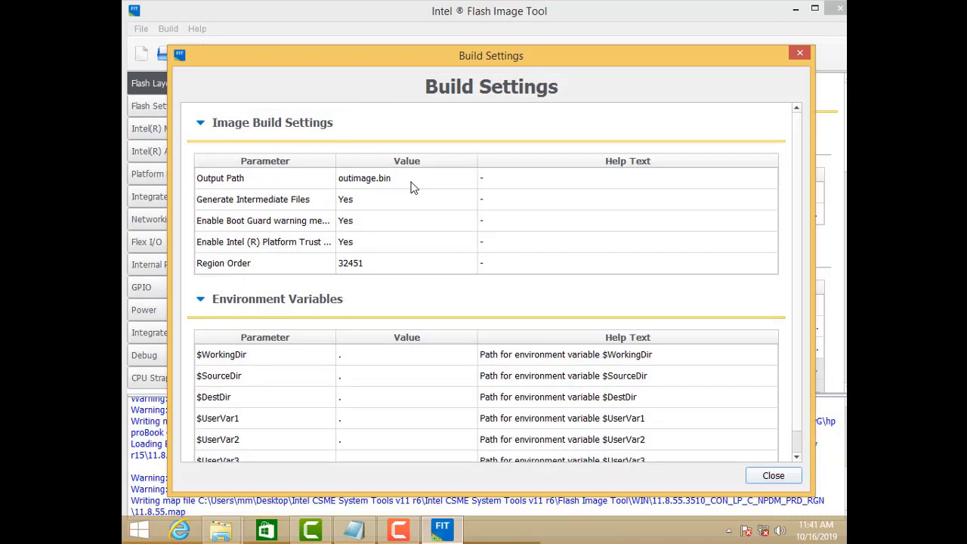
click(444, 186)
click(452, 185)
click(467, 183)
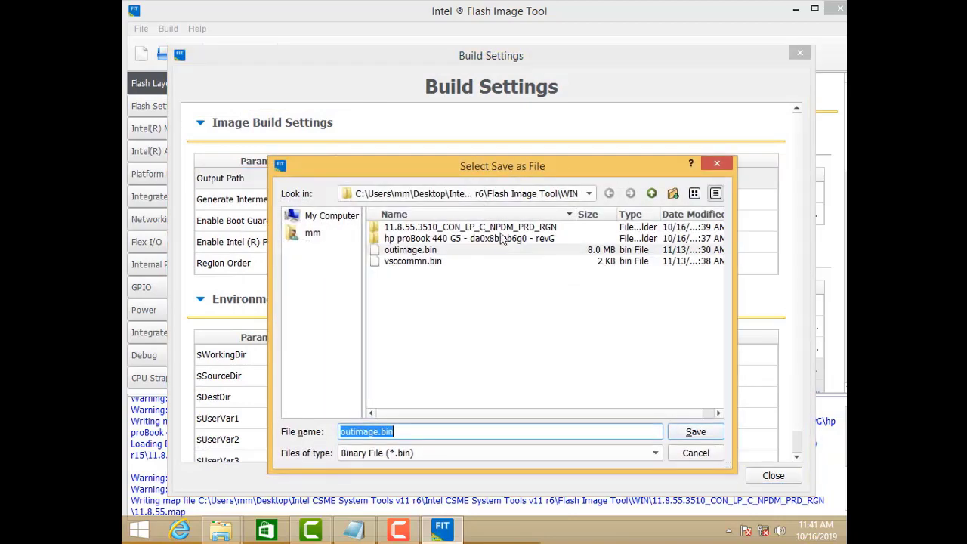
Step: Browse to the hp proBook 440 G5 - da0x8bmb6g0 - revG folder on the C: drive's Desktop as the output location
click(342, 219)
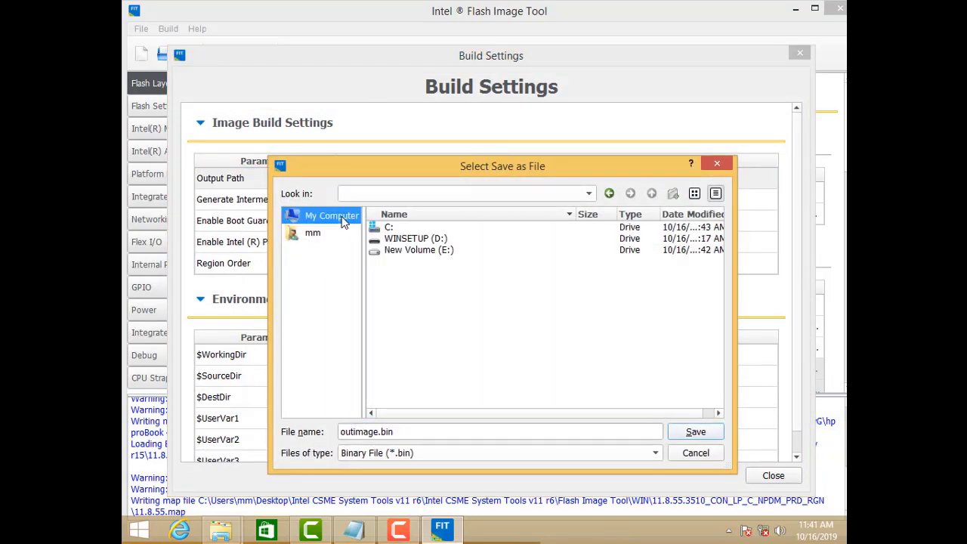
double_click(397, 228)
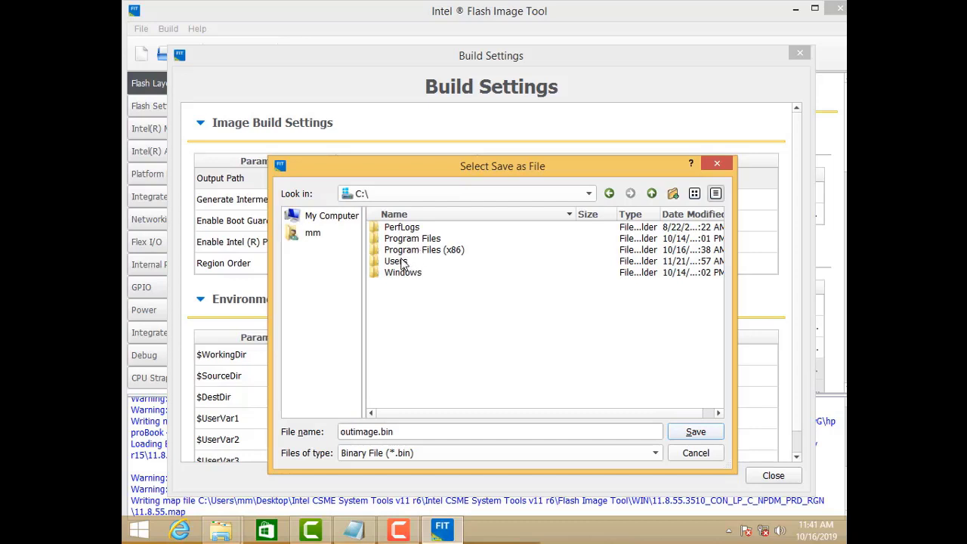
double_click(395, 260)
double_click(403, 231)
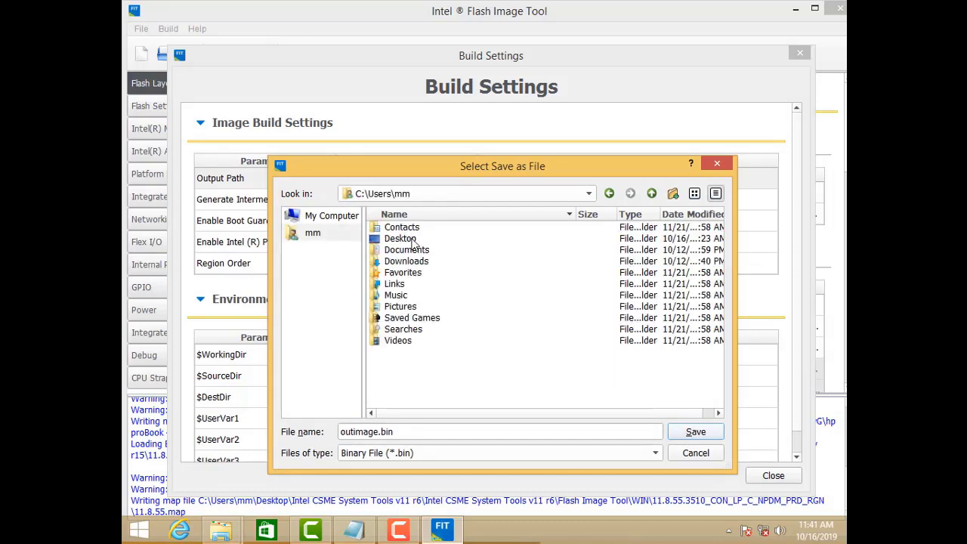
double_click(414, 237)
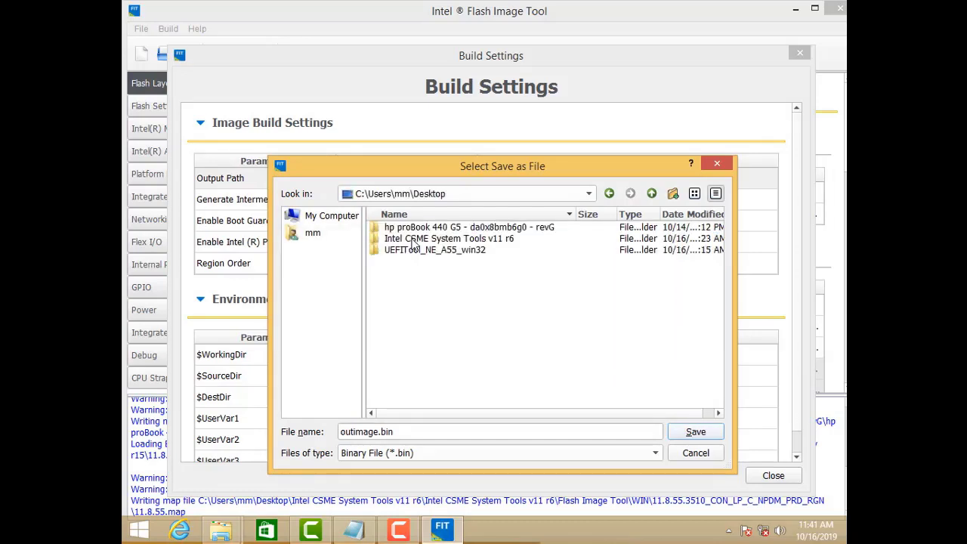
double_click(452, 230)
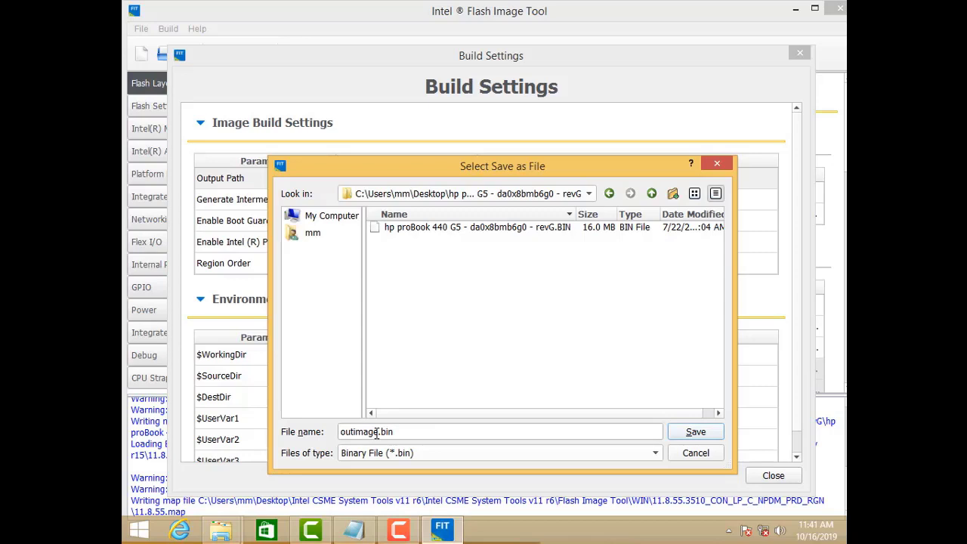
Step: Set the output file name to "hp proBook 440 G5 - da0x8bmb6g0 - revG clean me region.BIN", save it and close the Build Settings
click(451, 228)
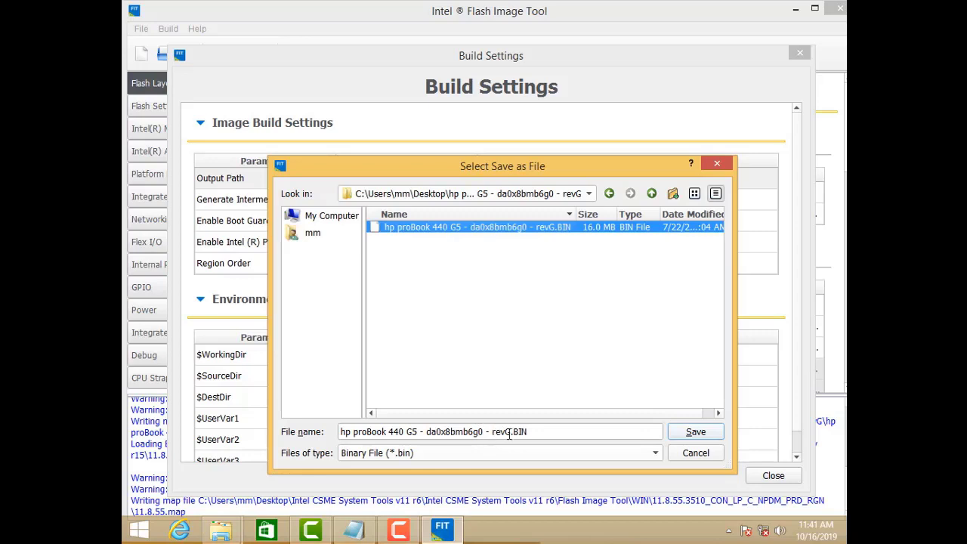
click(511, 434)
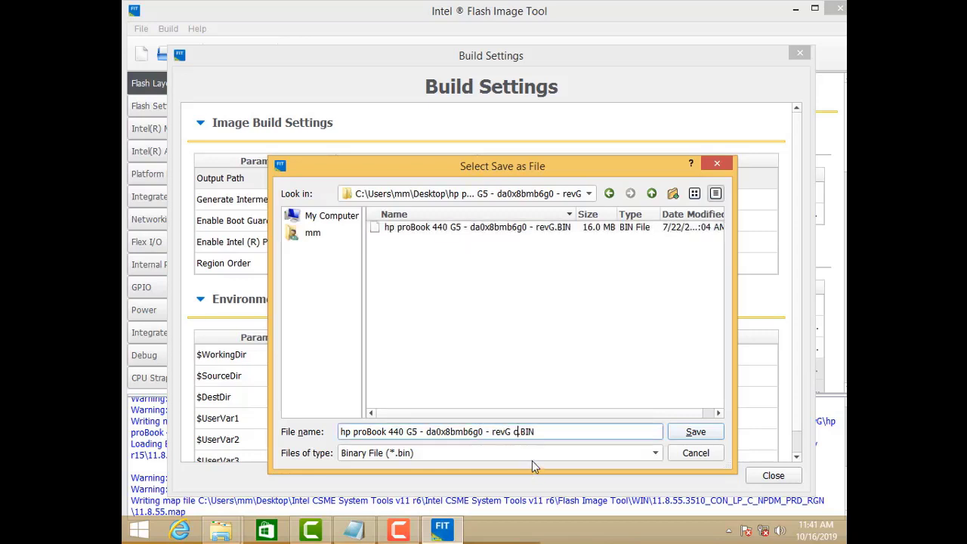
text(cleam)
key(BackSpace)
text(n me region)
click(695, 434)
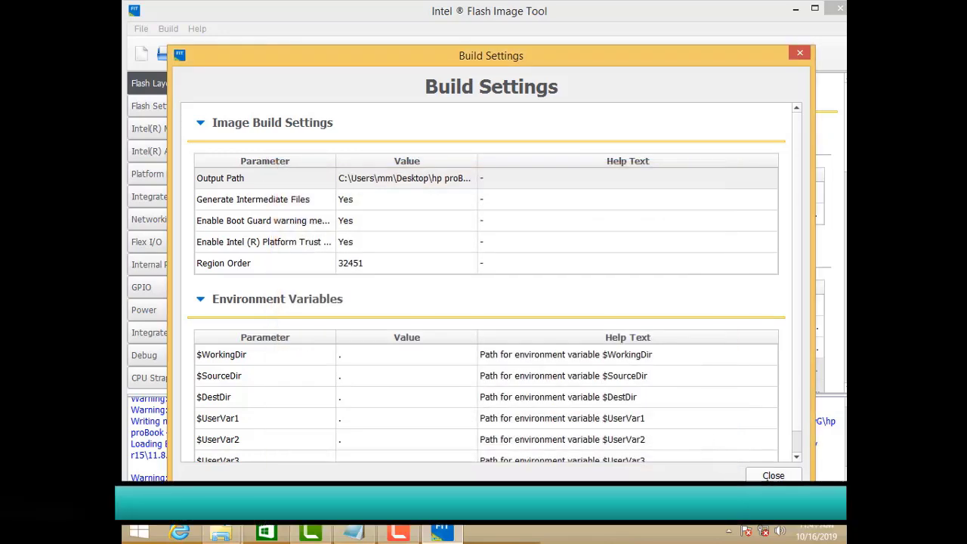
click(772, 475)
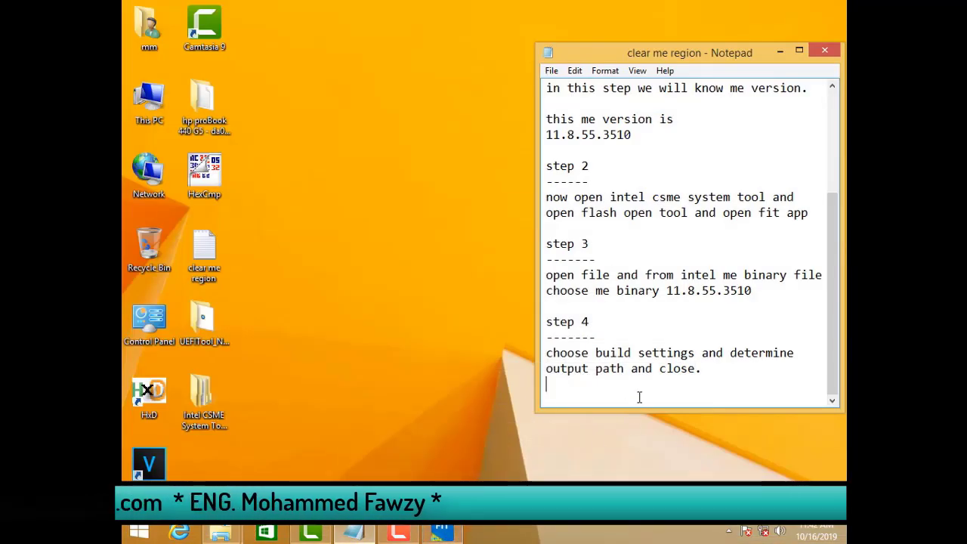
Step: Add a "step 5" heading underlined with dashes after a blank line at the end of the clear me region notes in Notepad
key(Return)
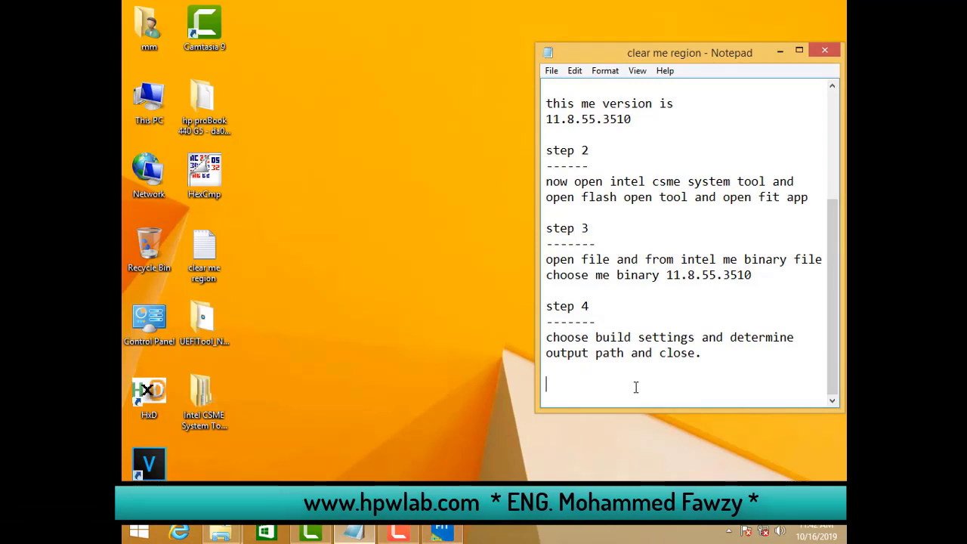
text(st)
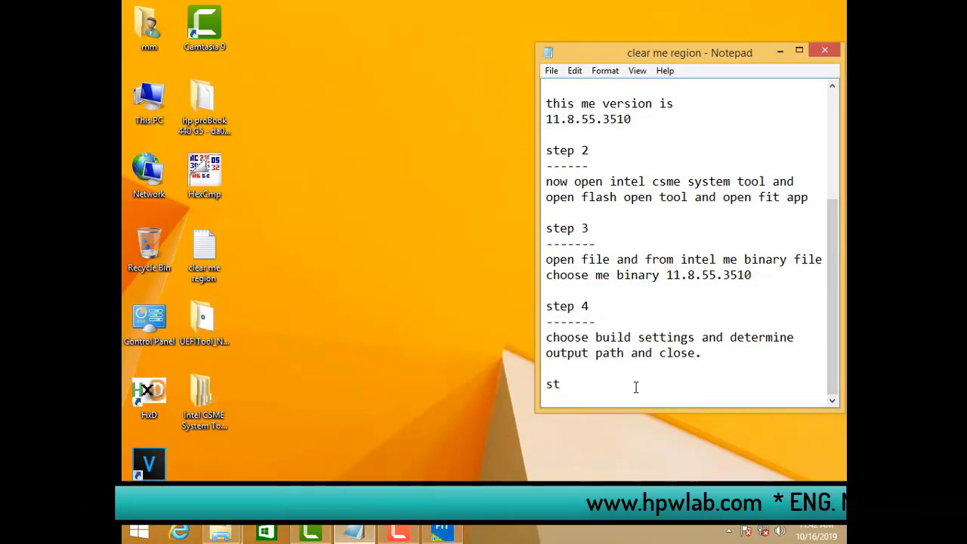
text(ep )
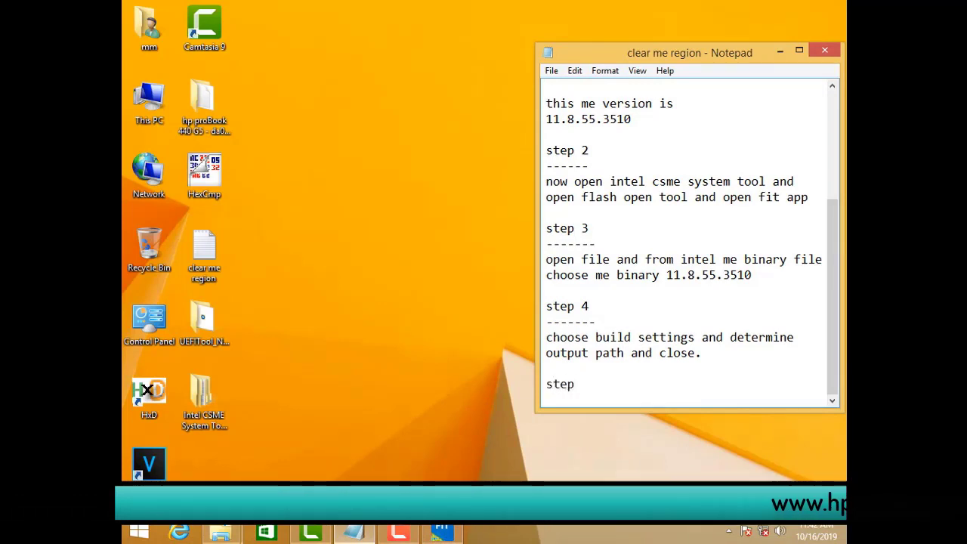
text(5)
key(Return)
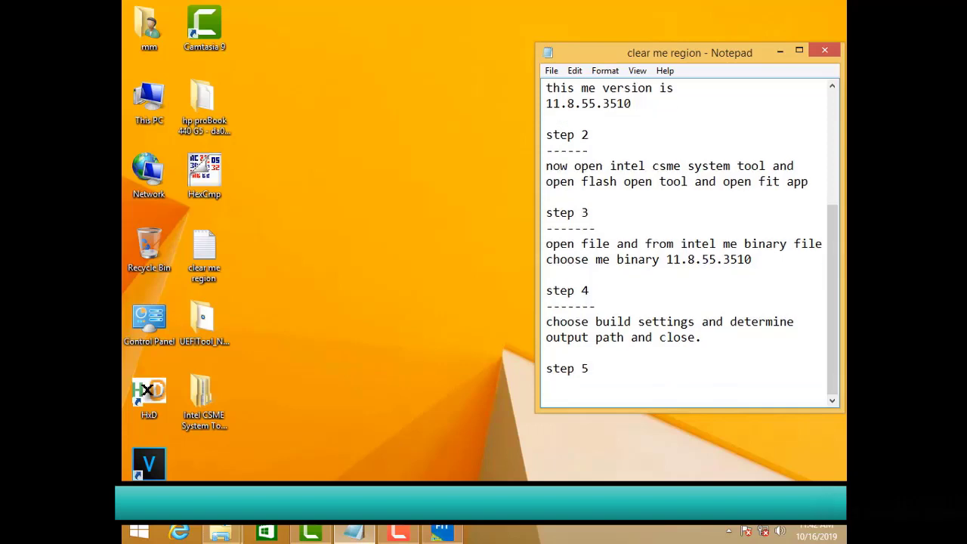
text(-------)
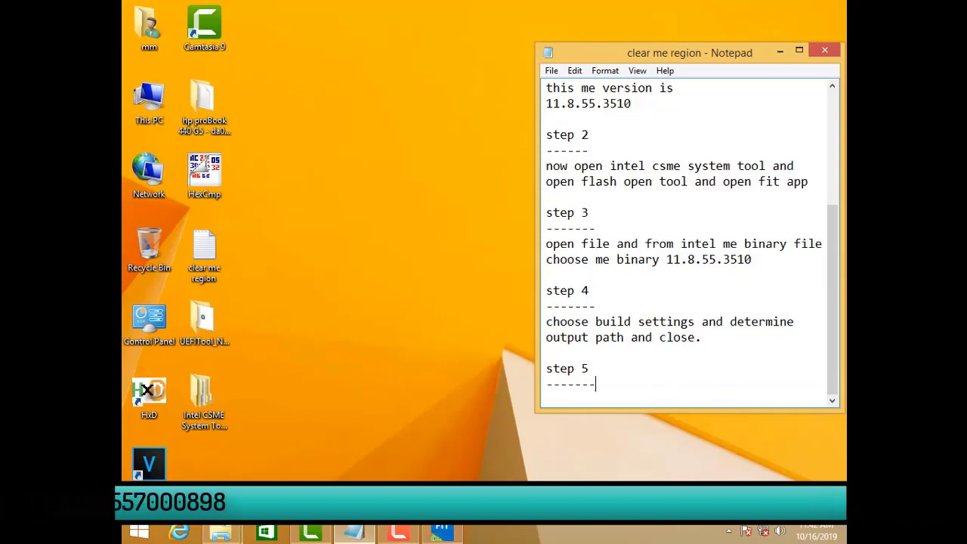
key(Return)
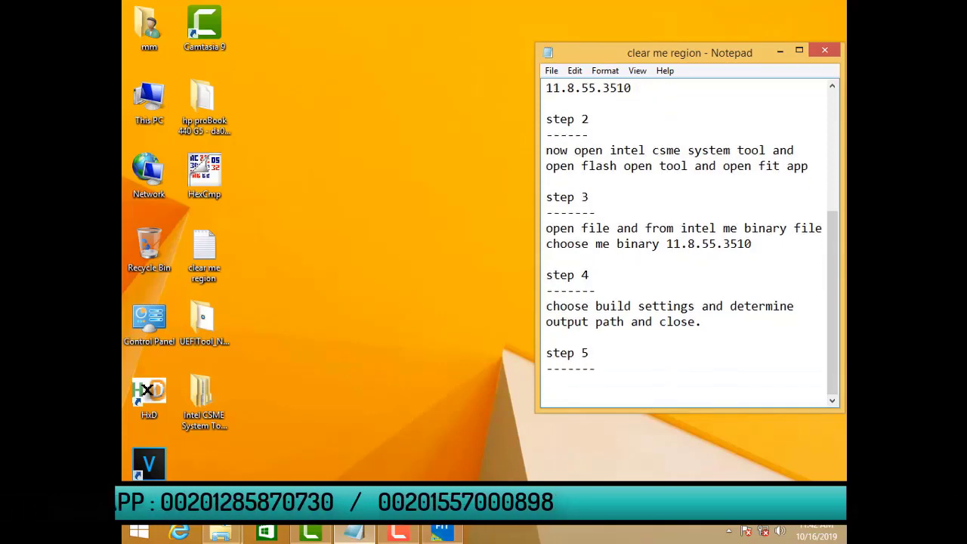
Step: Write "choose build image" under the step 5 heading
text(ch)
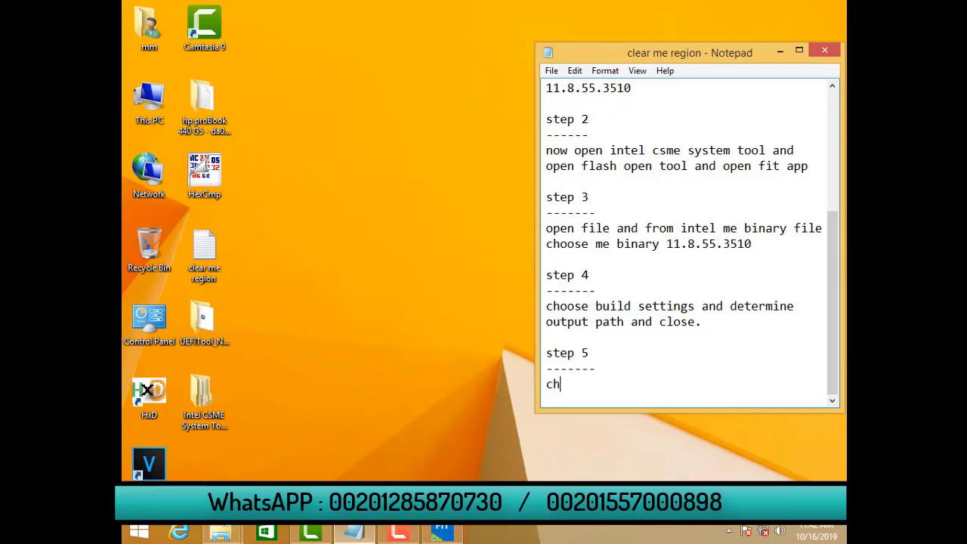
text(oose )
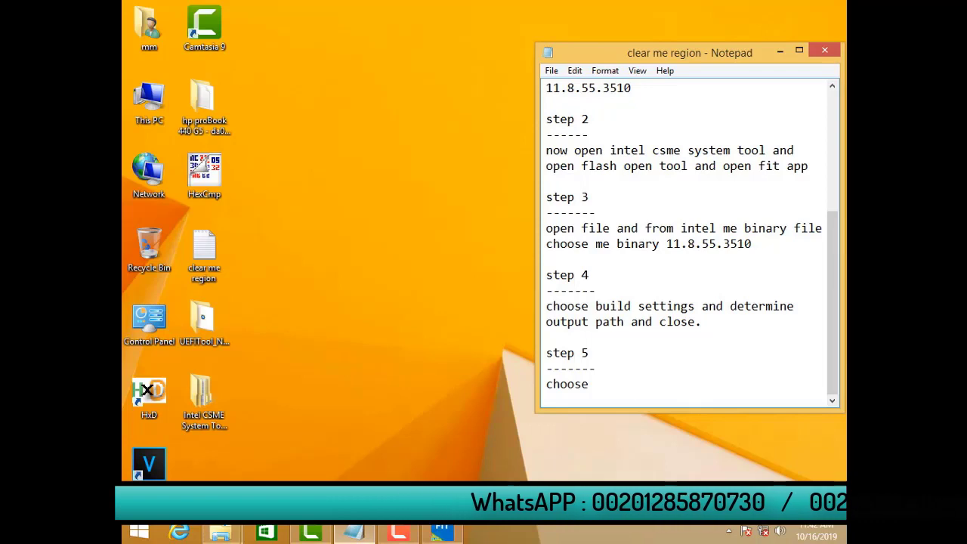
text(build )
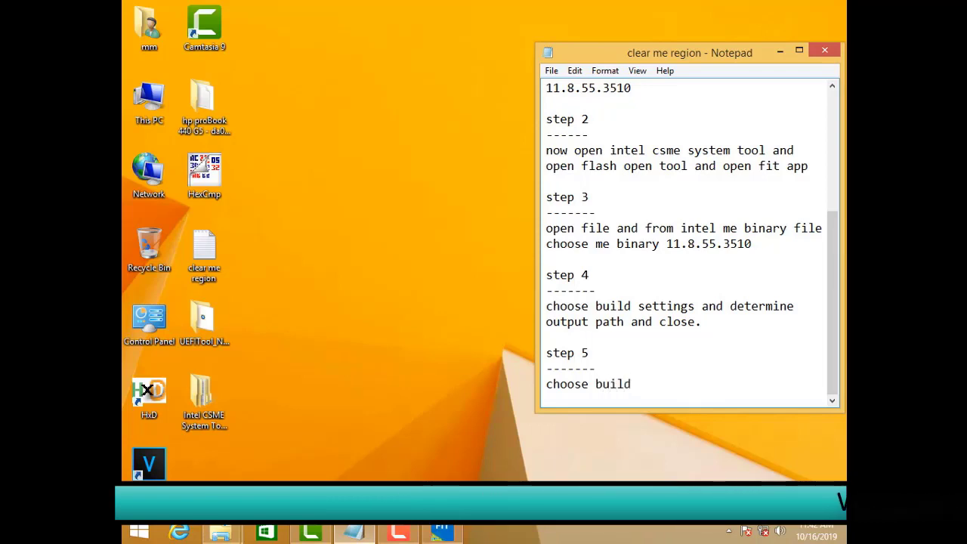
text(image)
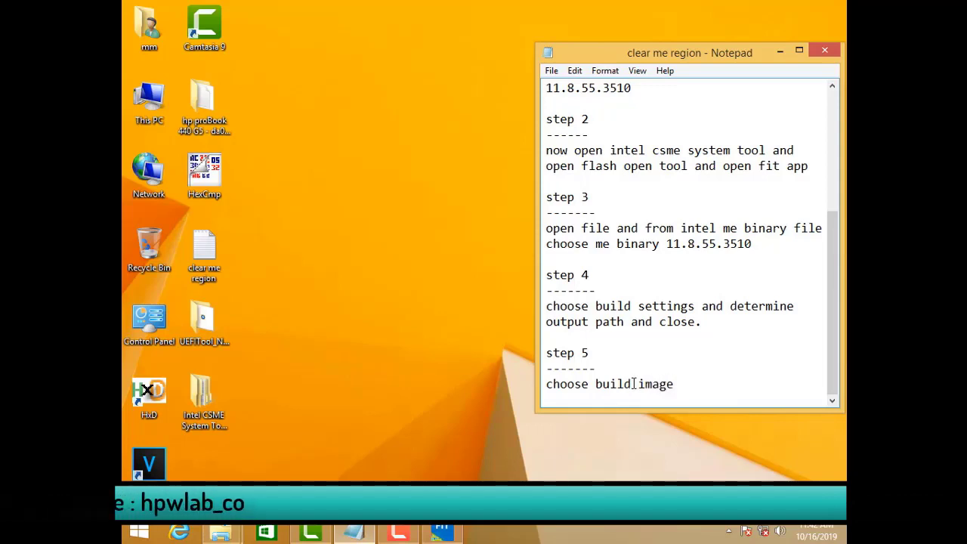